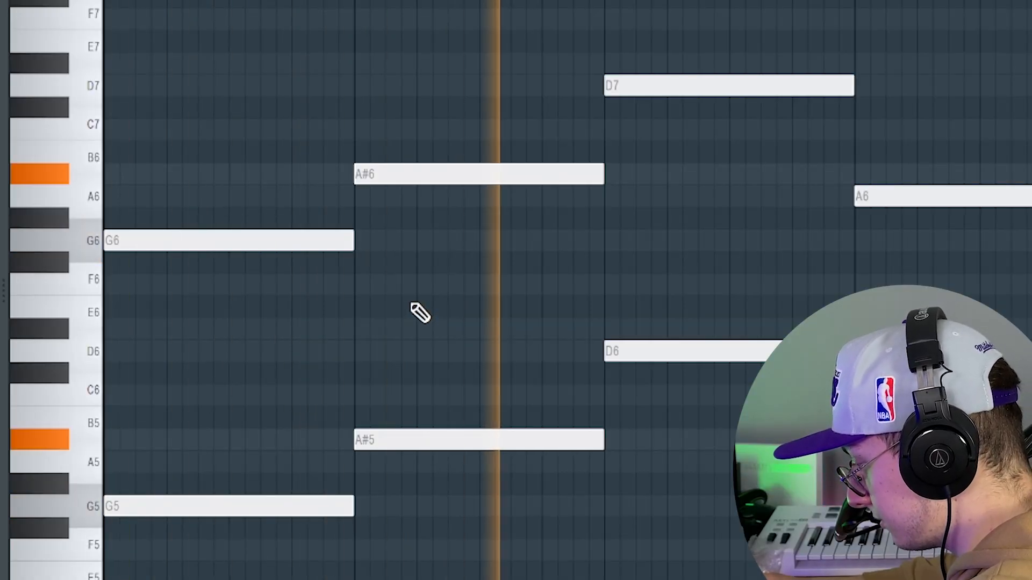
- Add inner chord notes between the octaves in the piano roll: D#5 in bar 1, G5 in bar 2 and A#5 in bar 3
right_click(307, 331)
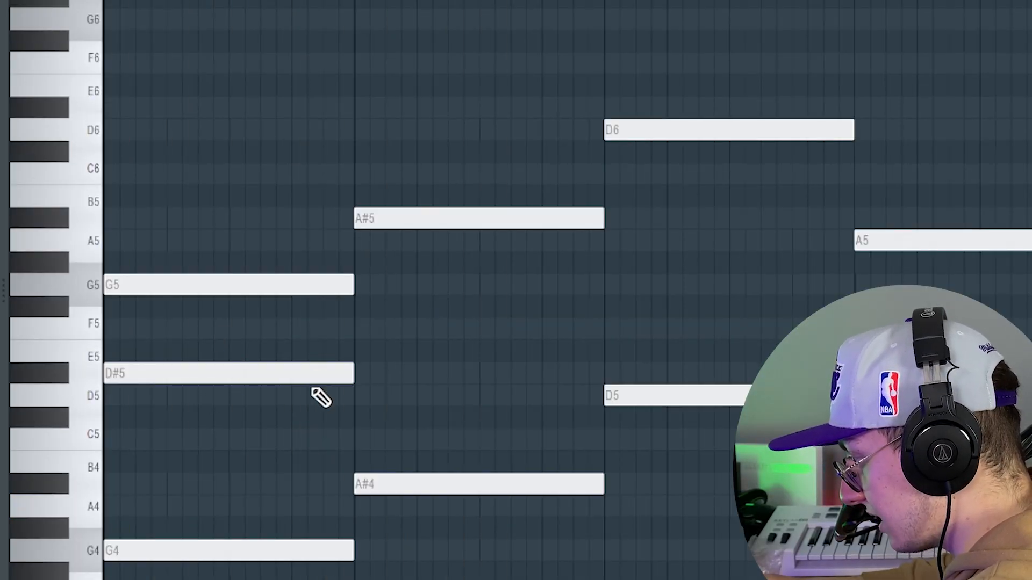
click(355, 285)
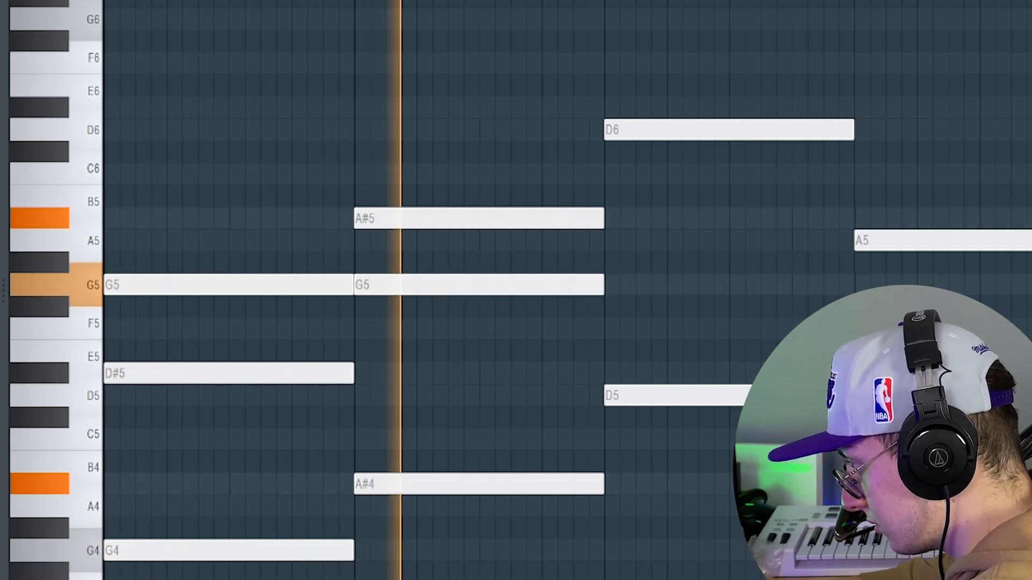
click(611, 217)
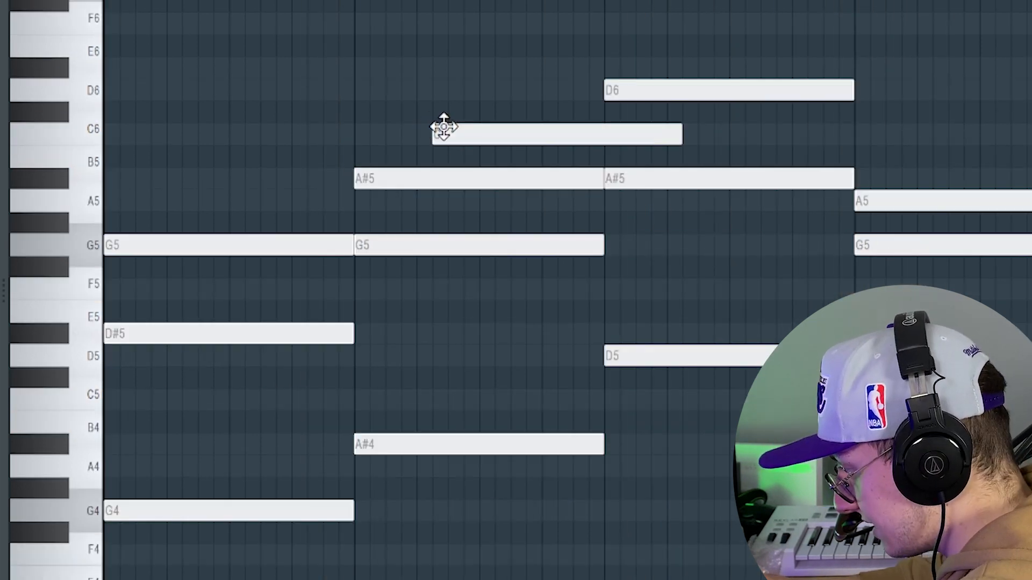
- Move the extra C6 note down into the lower chord register, and play back the chord progression
drag(442, 106, 406, 451)
drag(407, 448, 405, 515)
ctrl+click(403, 468)
drag(377, 317, 377, 360)
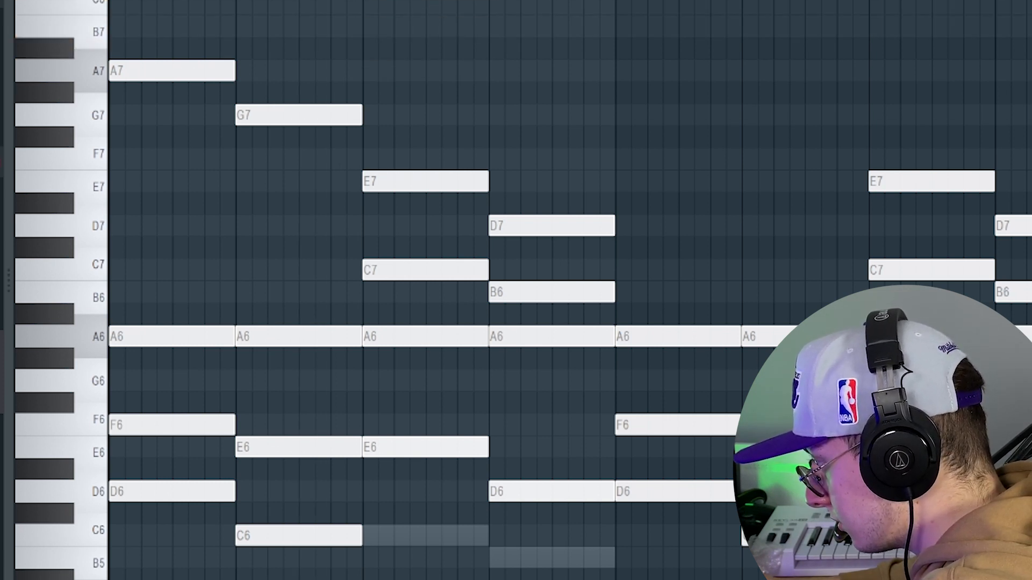
key(space)
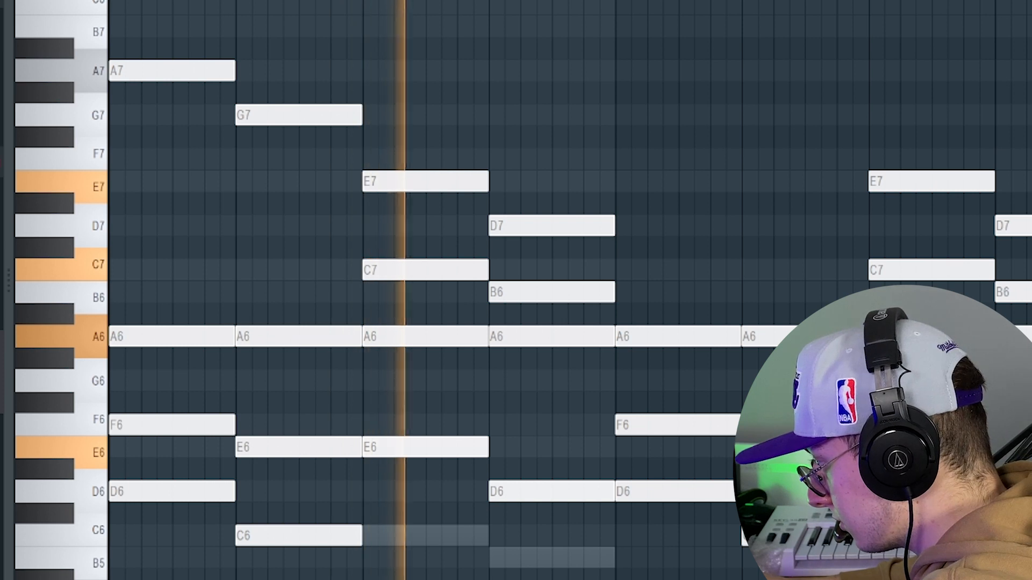
drag(111, 143, 604, 3)
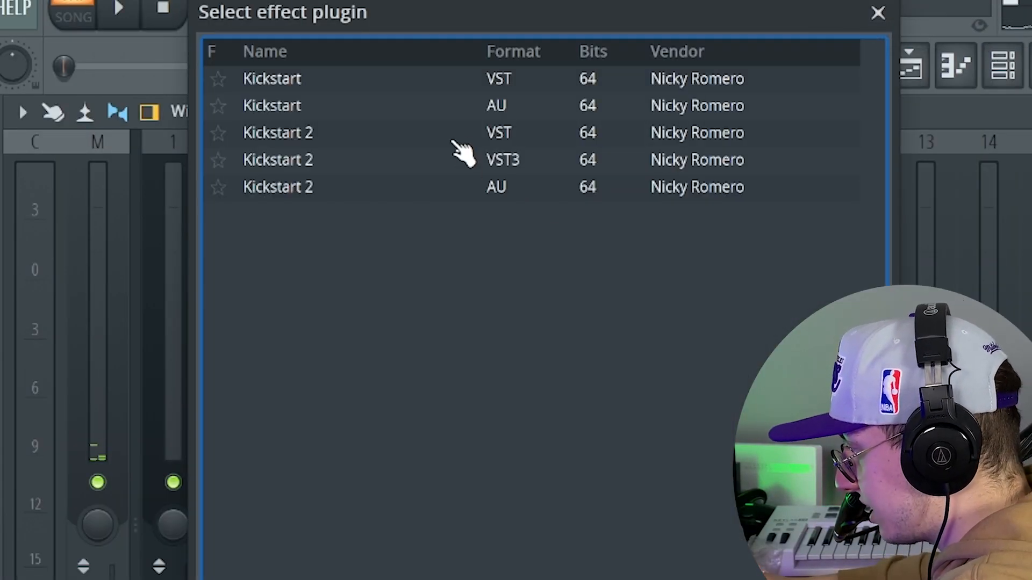
- Load the VST version of Kickstart 2 on the Insert 5 mixer track and select the third ducking curve
double_click(453, 141)
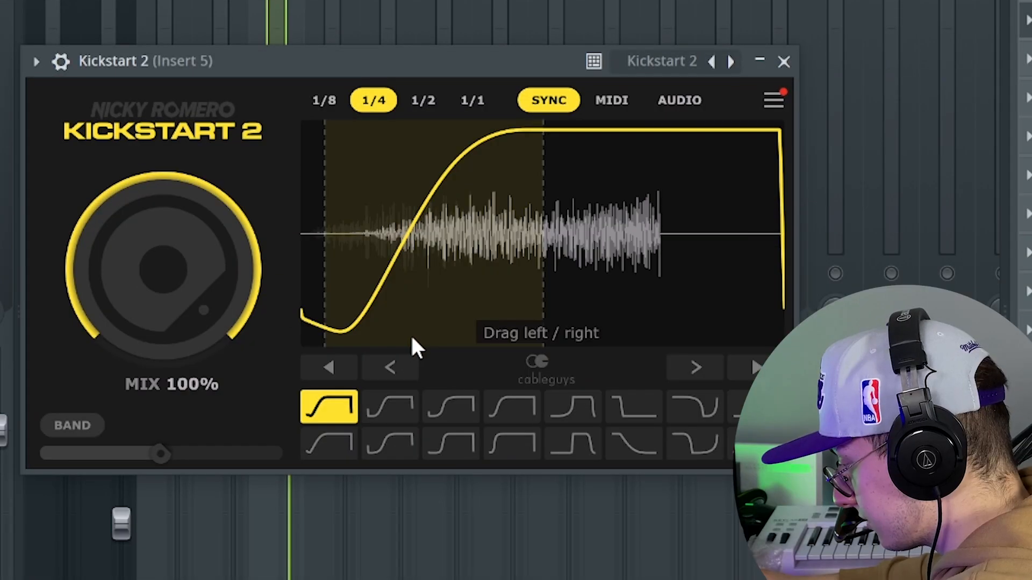
click(402, 401)
click(439, 405)
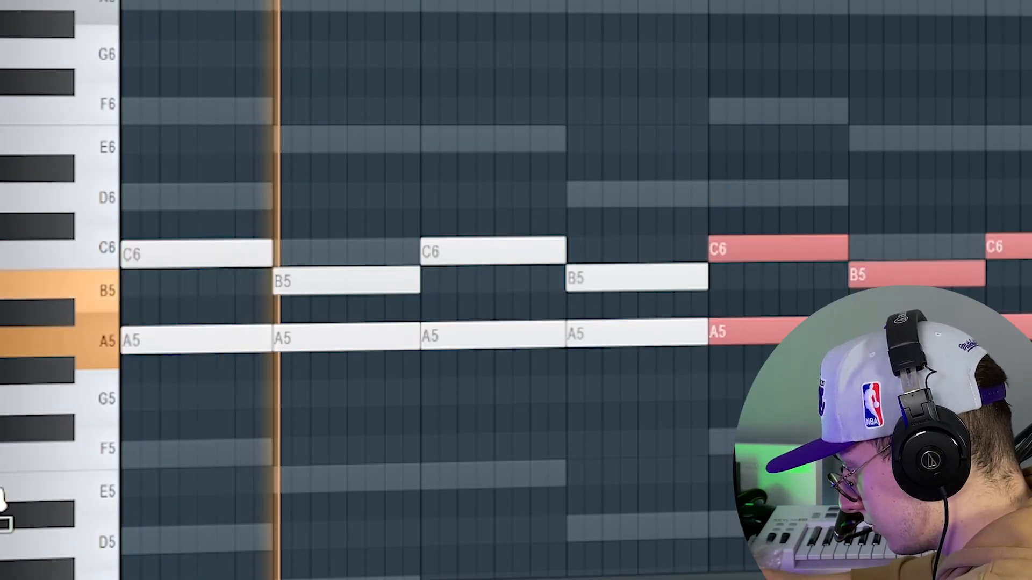
- Deselect the duplicated counter-melody notes and open the Arcade #2 instrument
ctrl+click(447, 443)
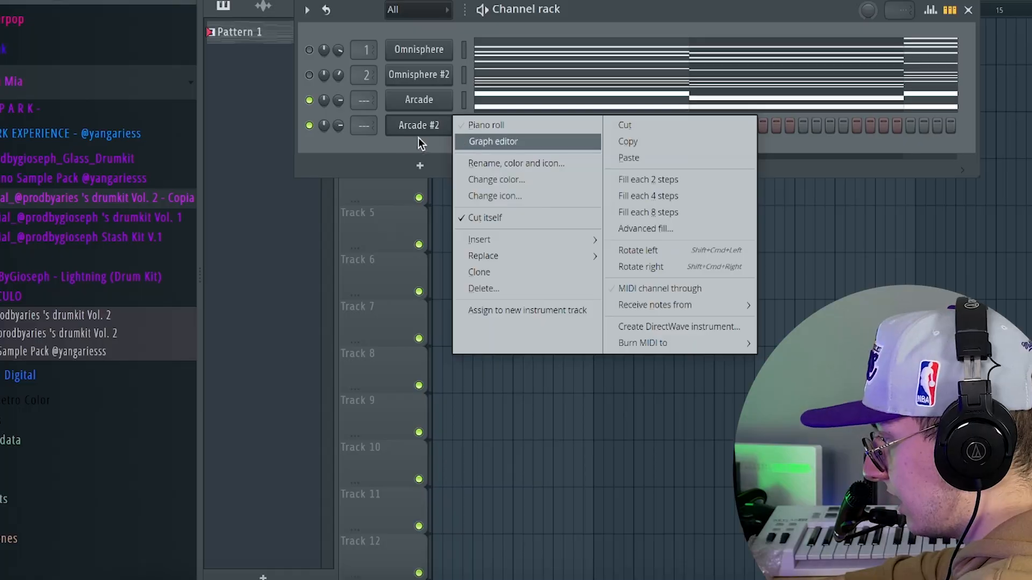
click(417, 135)
click(417, 136)
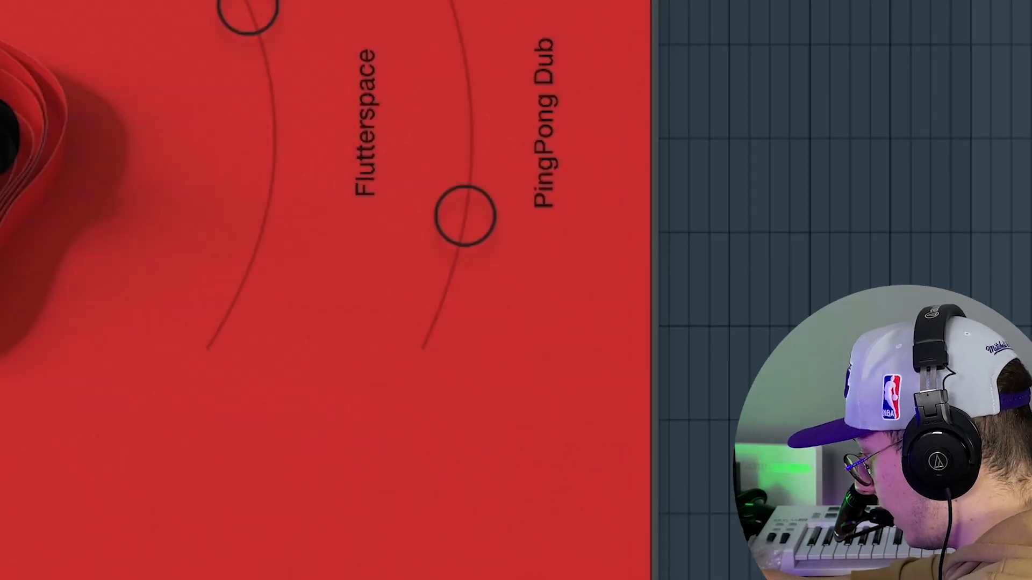
click(851, 531)
- Change the time-stretching mode and raise the pitch of the recorded drill tutorial master audio clip
click(408, 43)
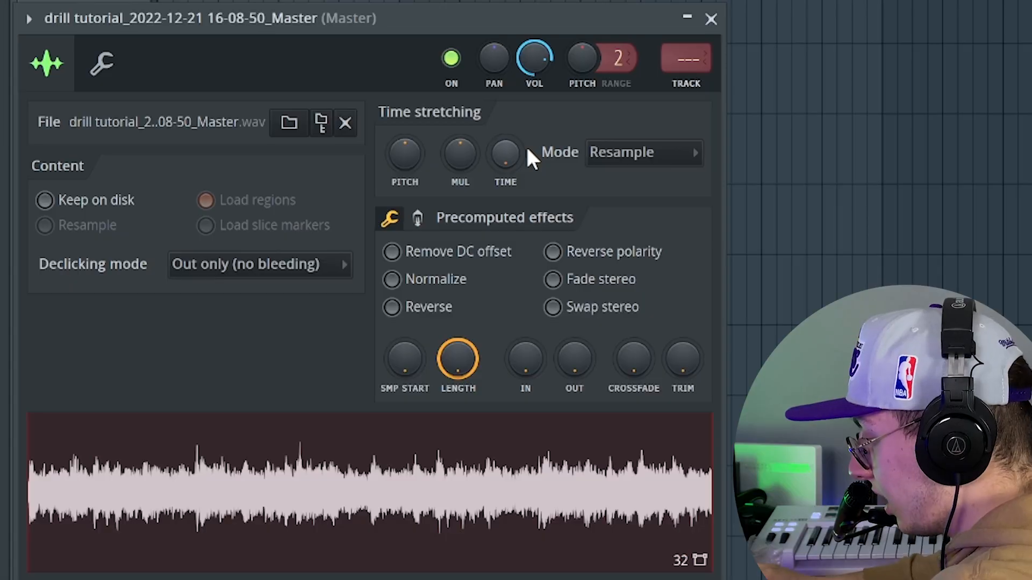
click(622, 163)
click(618, 221)
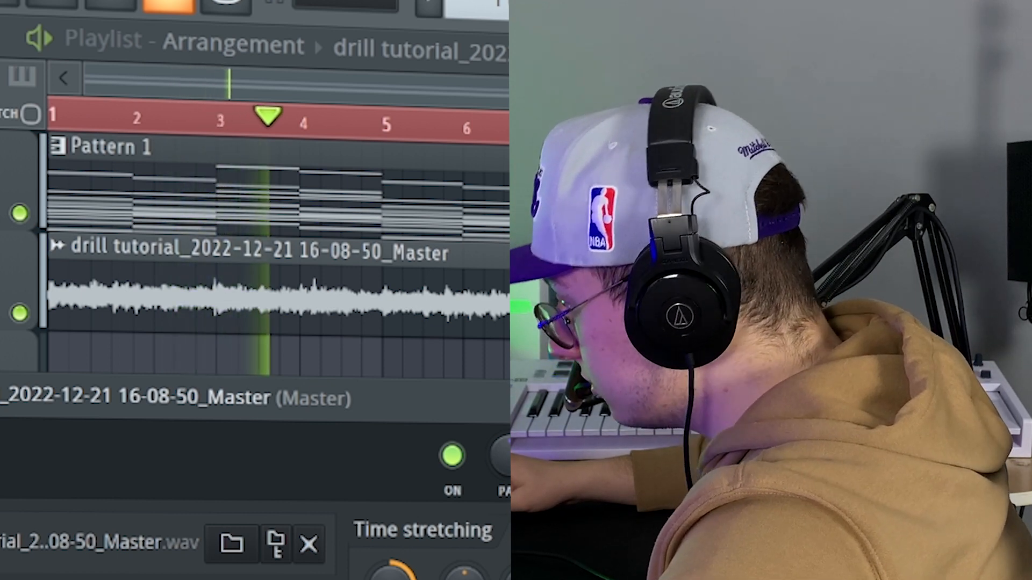
key(Escape)
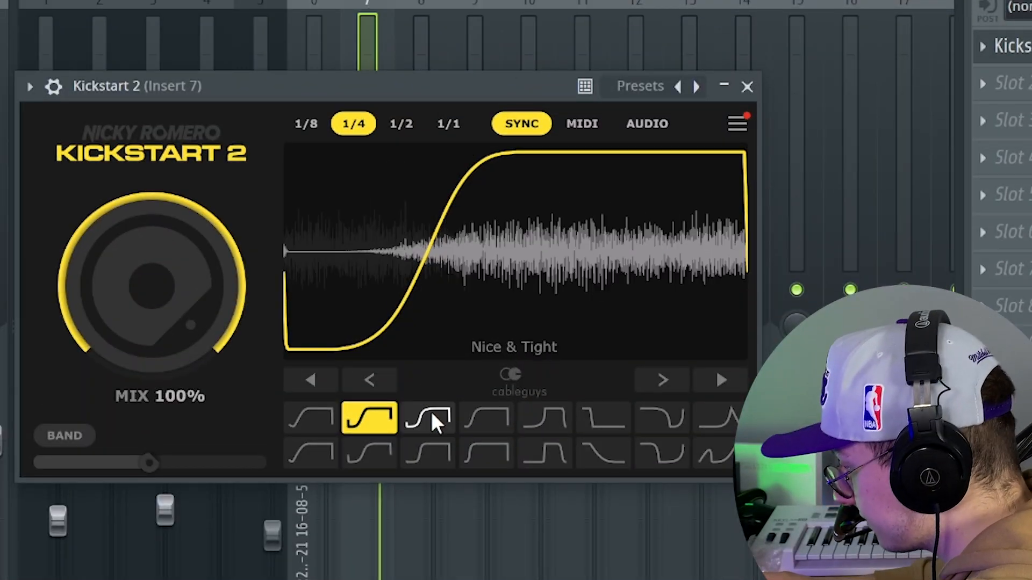
- Adjust the Nice & Tight ducking curve of Kickstart 2 on the Insert 7 mixer track
drag(421, 277, 435, 277)
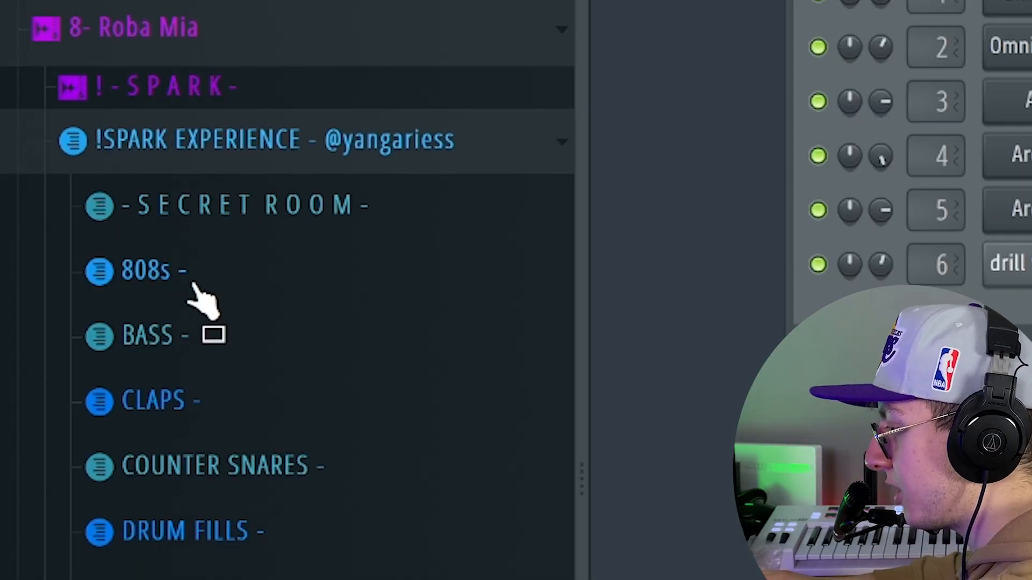
- Load the S P A R K - *LONG* - corruption sample from the BASS folder into the channel rack
scroll(203, 301, down, 1)
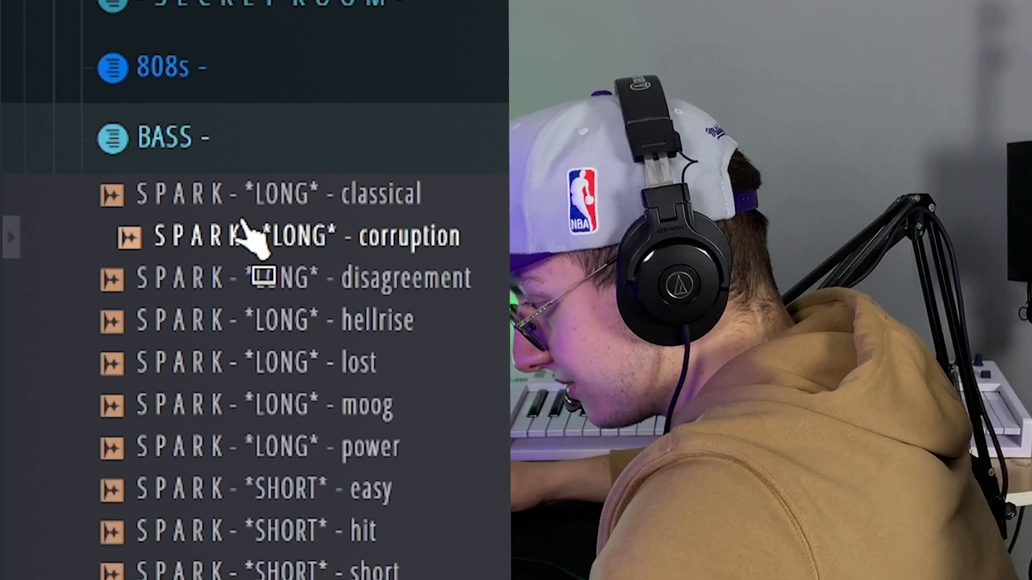
drag(244, 220, 262, 267)
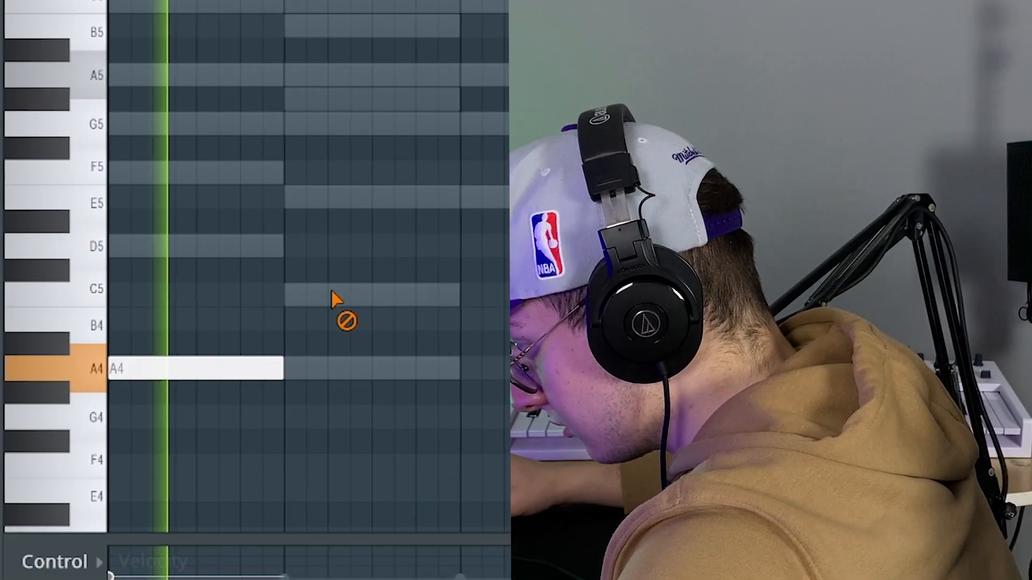
- Draw full-bar bass notes on C5 in bar 2, E5 in bar 3 and G5 in bar 4
click(293, 297)
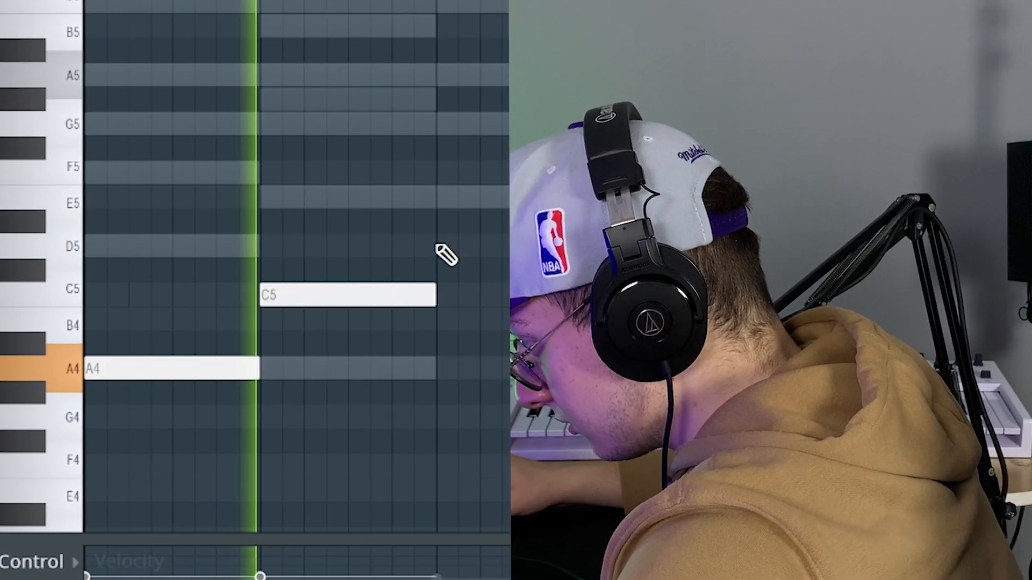
click(465, 207)
click(448, 252)
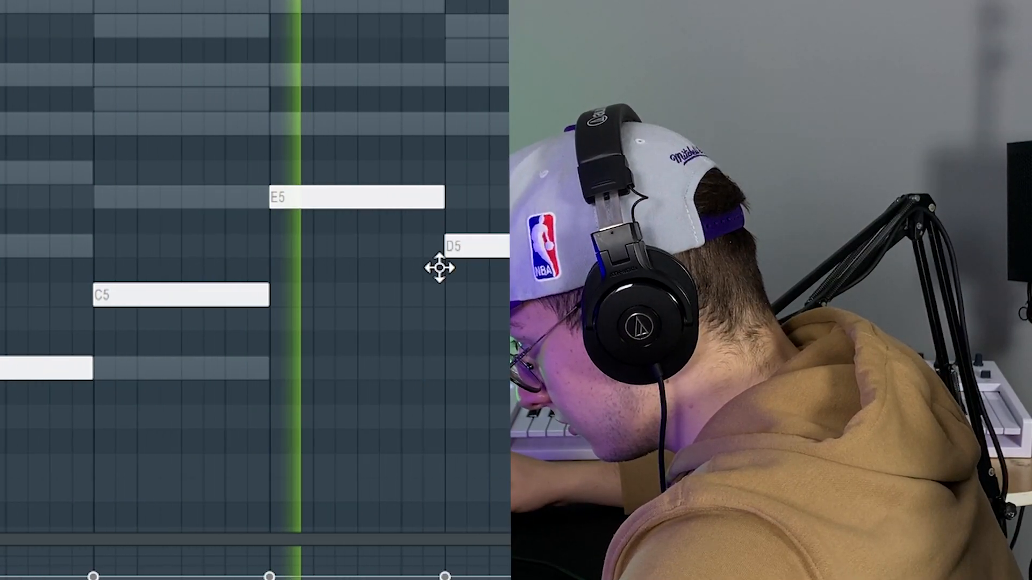
right_click(411, 267)
drag(396, 248, 346, 120)
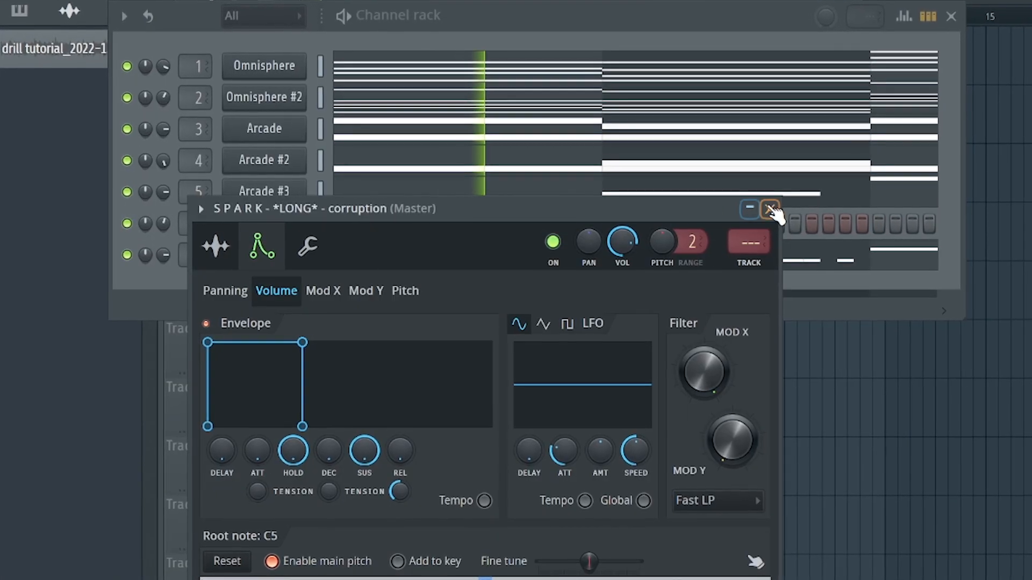
- Split the bar 3 E5 bass note into two notes ending at the bar line, and shorten the G5 note in bar 4
click(773, 206)
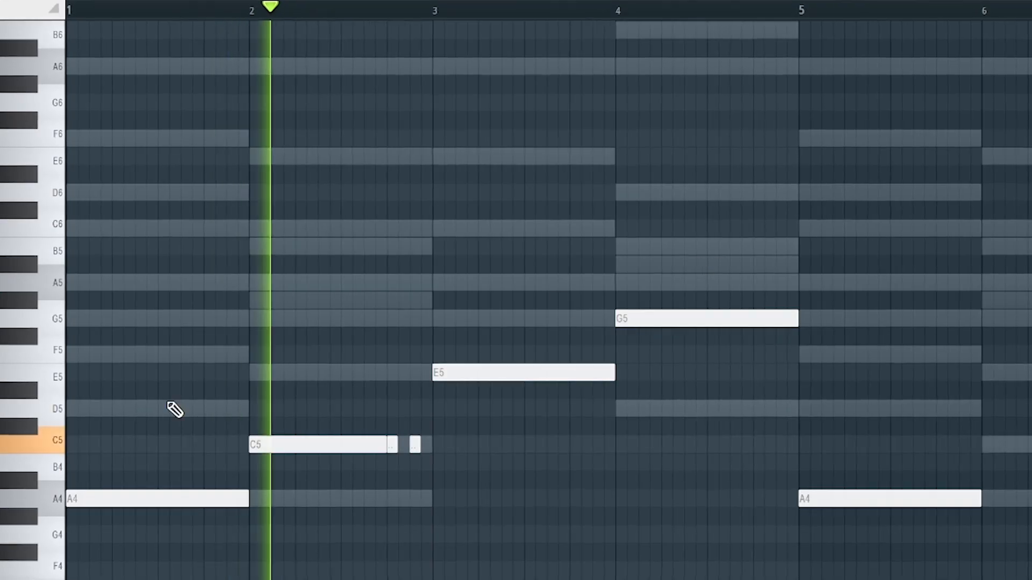
scroll(570, 454, up, 3)
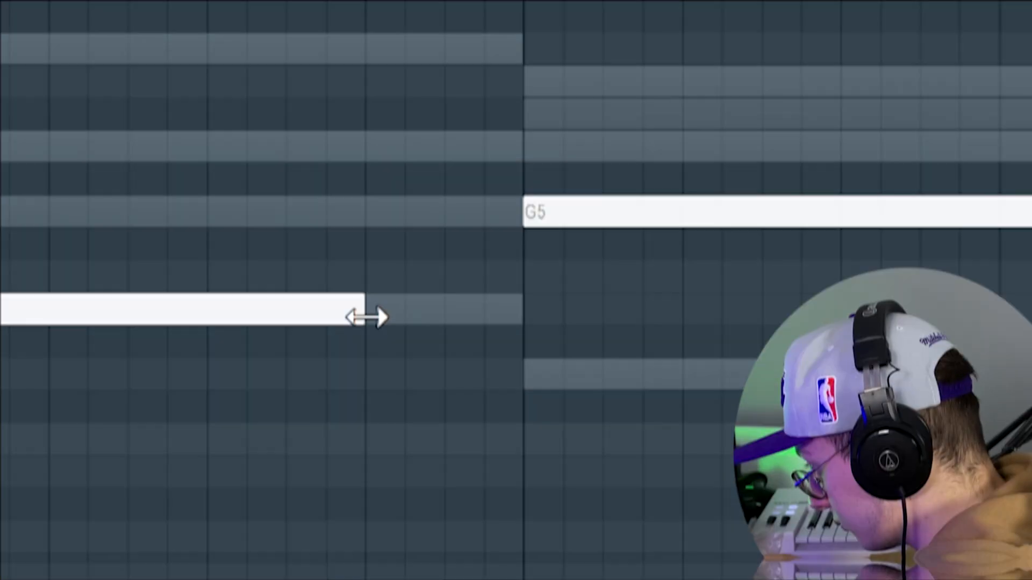
drag(585, 379, 538, 381)
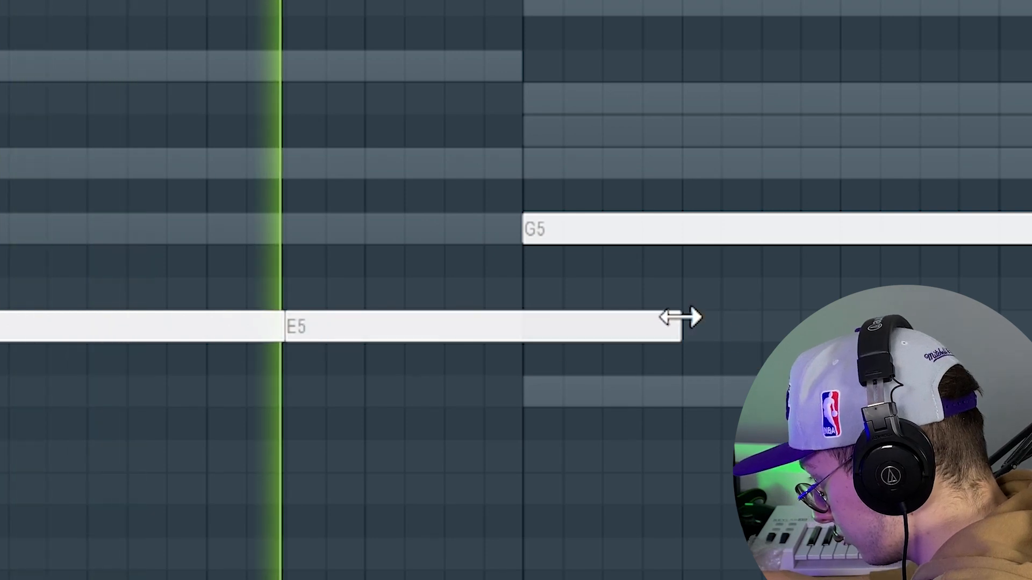
drag(684, 318, 544, 331)
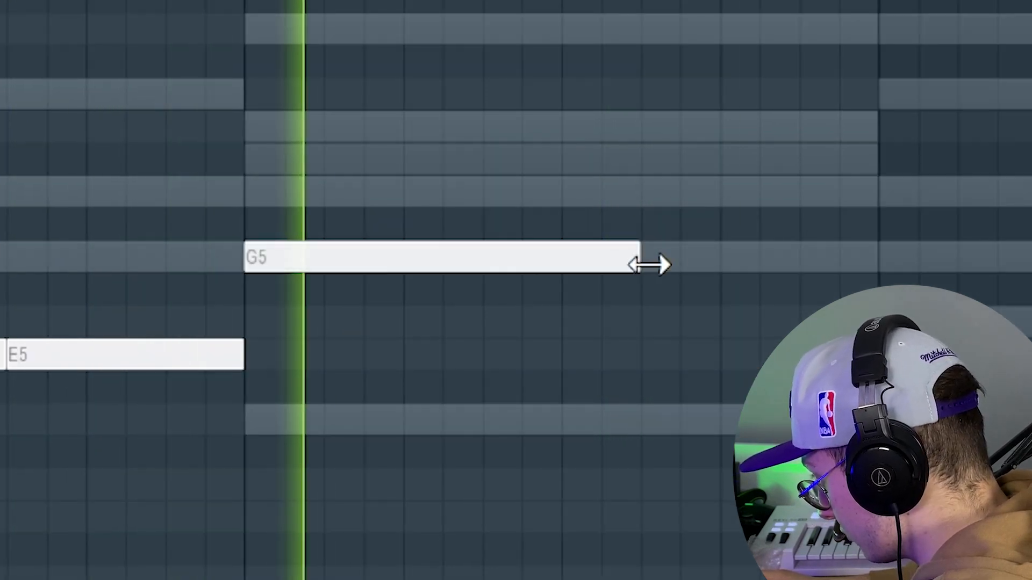
mouse_move(658, 138)
mouse_down()
mouse_move(806, 177)
mouse_move(862, 76)
mouse_move(854, 233)
mouse_move(854, 171)
mouse_up()
drag(1012, 200, 793, 223)
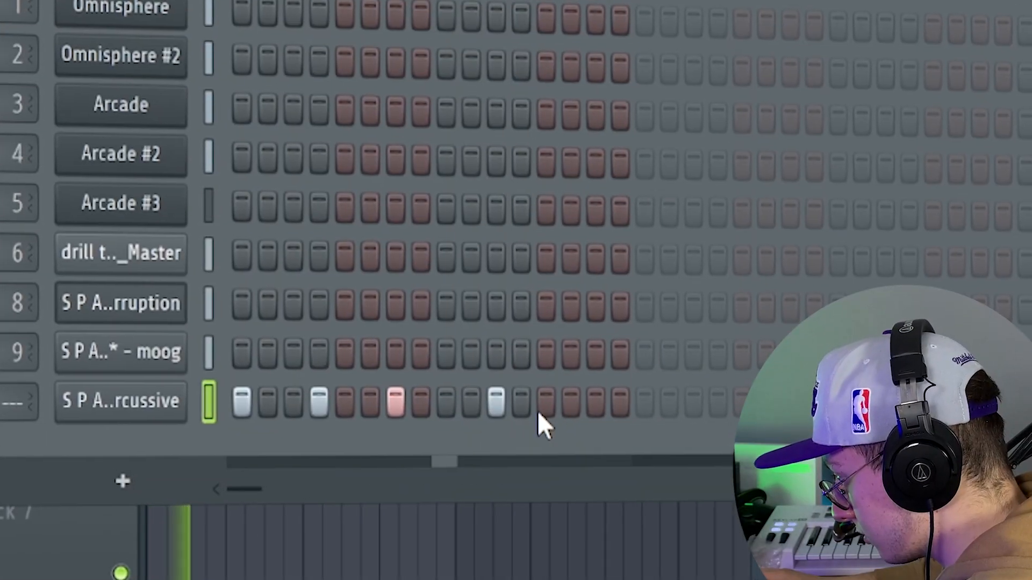
- Continue the percussive channel's pattern with hits on steps 13, 17, 20, 23, 27 and 31
click(546, 402)
click(649, 403)
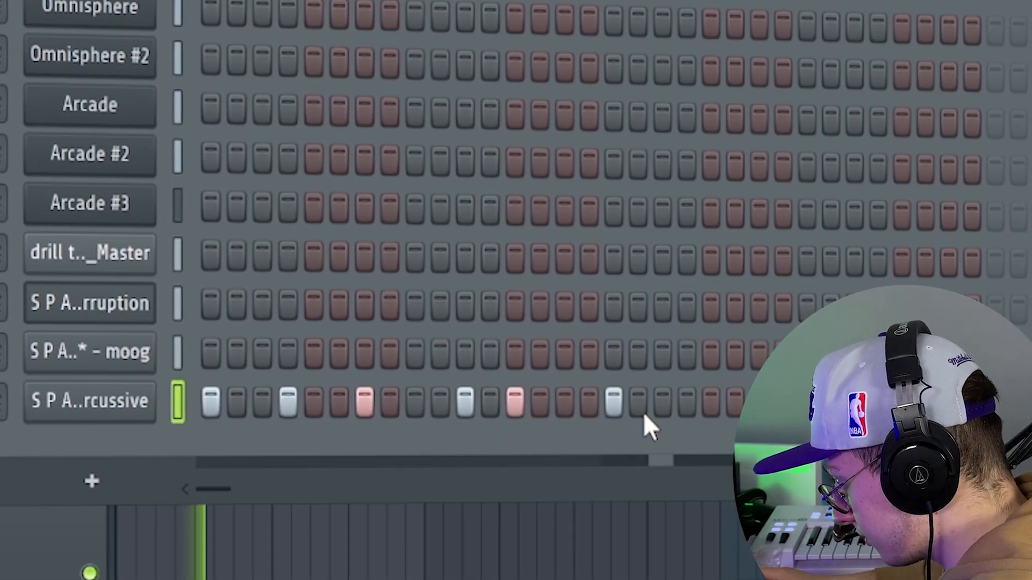
click(725, 402)
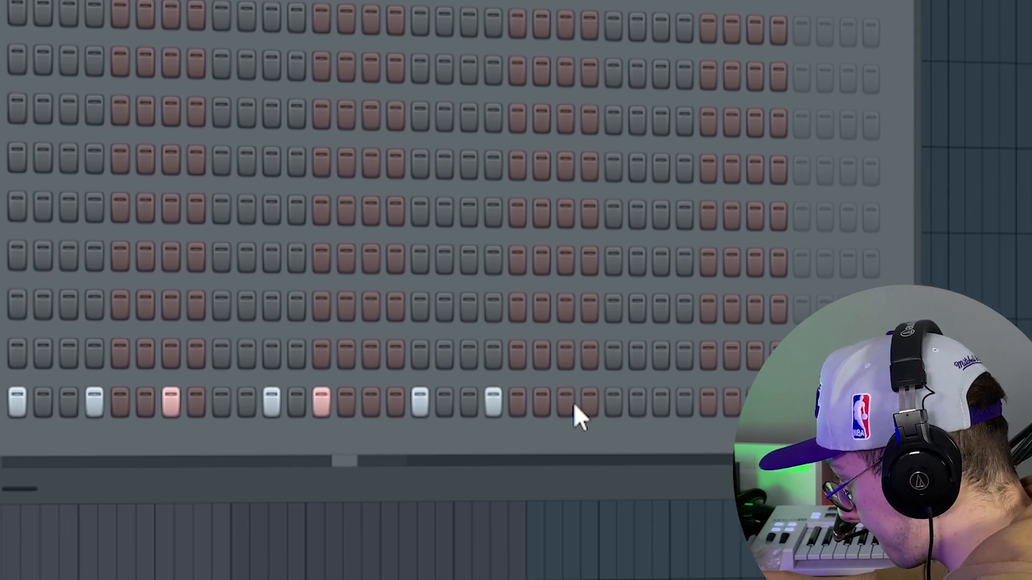
click(670, 402)
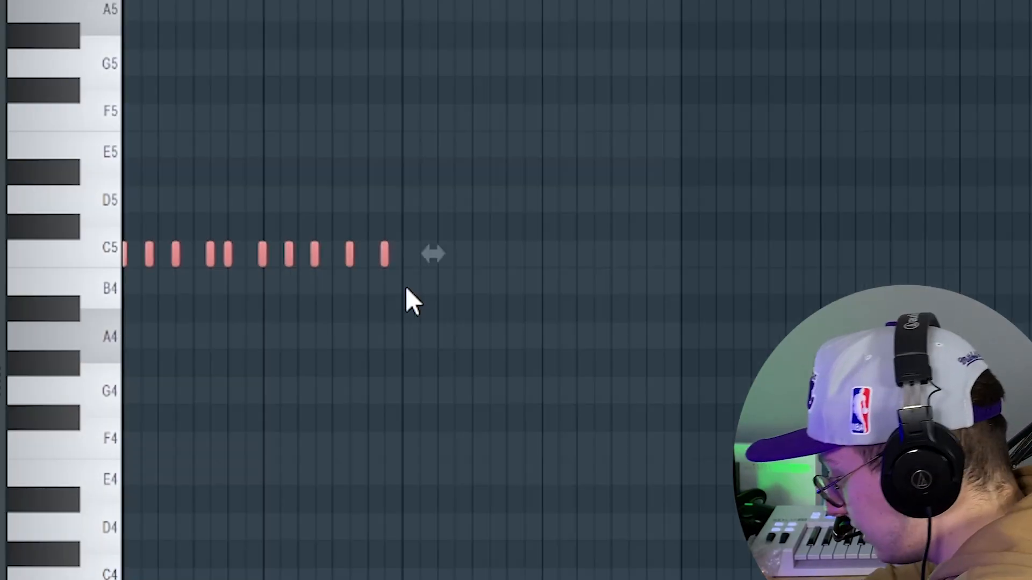
- Apply legato to the percussive notes and repeat the two-bar pattern through bar 8, leaving nothing selected
key(ctrl+l)
ctrl+click(380, 333)
scroll(382, 290, up, 3)
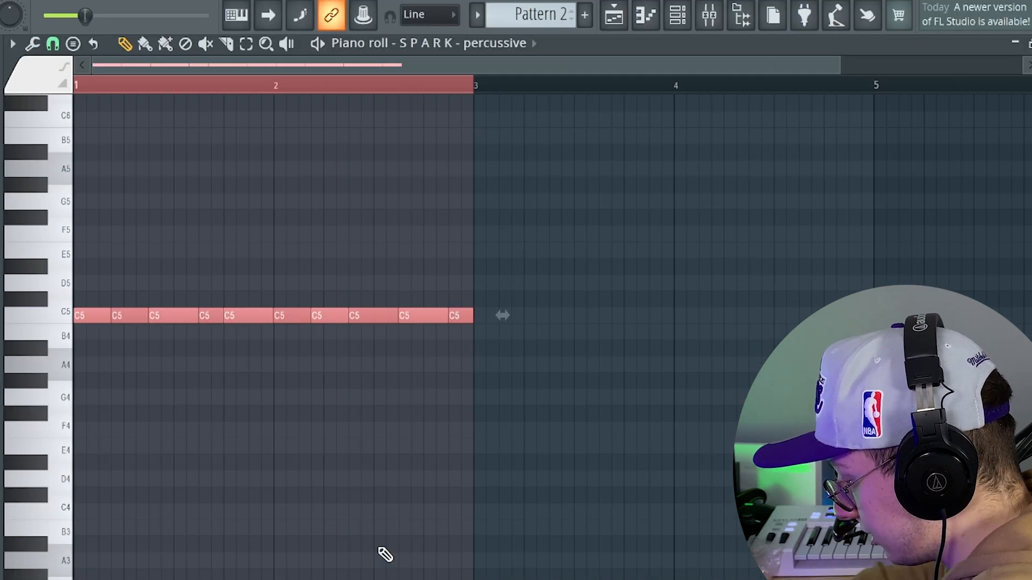
scroll(385, 554, left, 5)
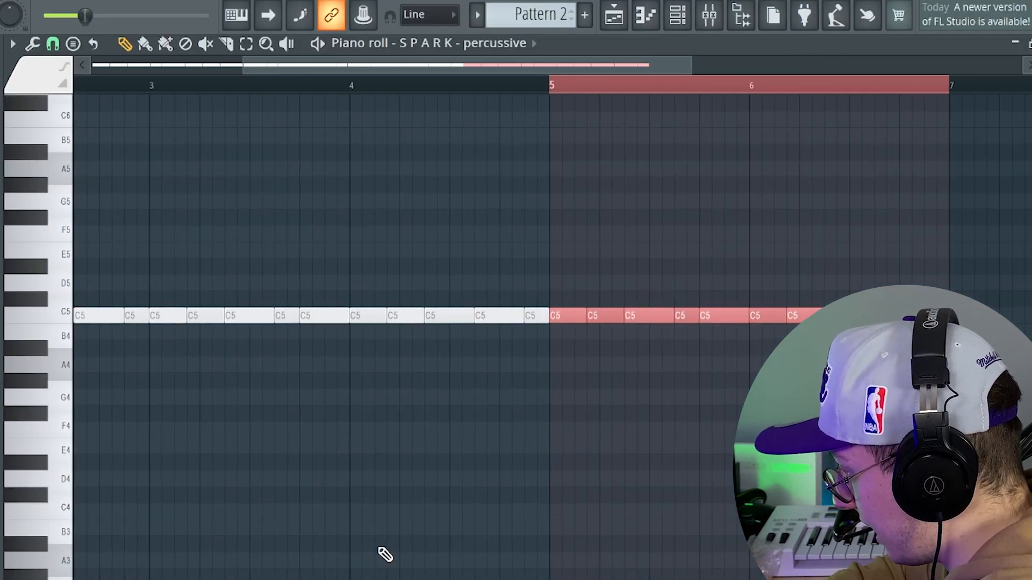
scroll(385, 554, down, 4)
ctrl+click(315, 488)
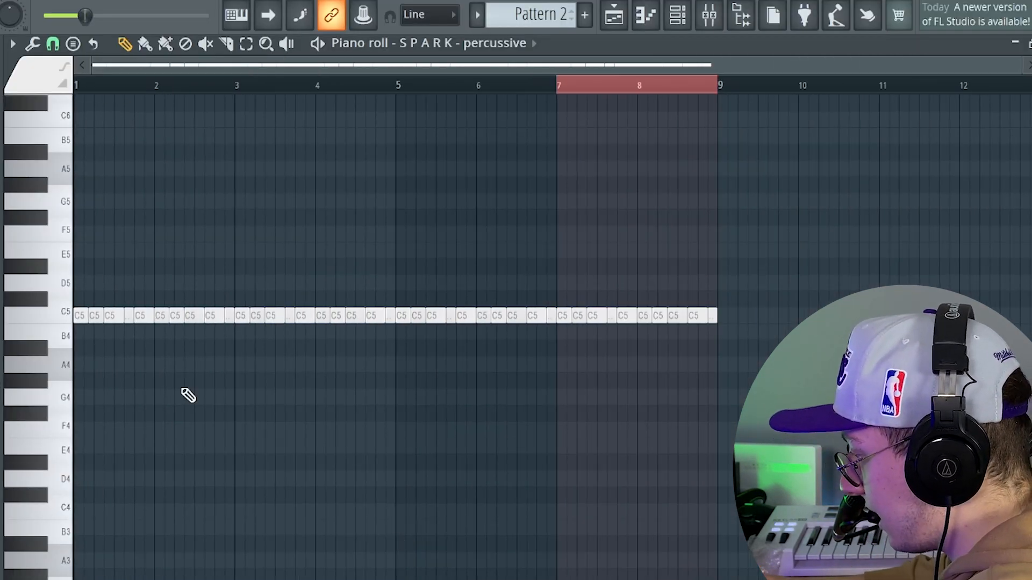
ctrl+click(261, 86)
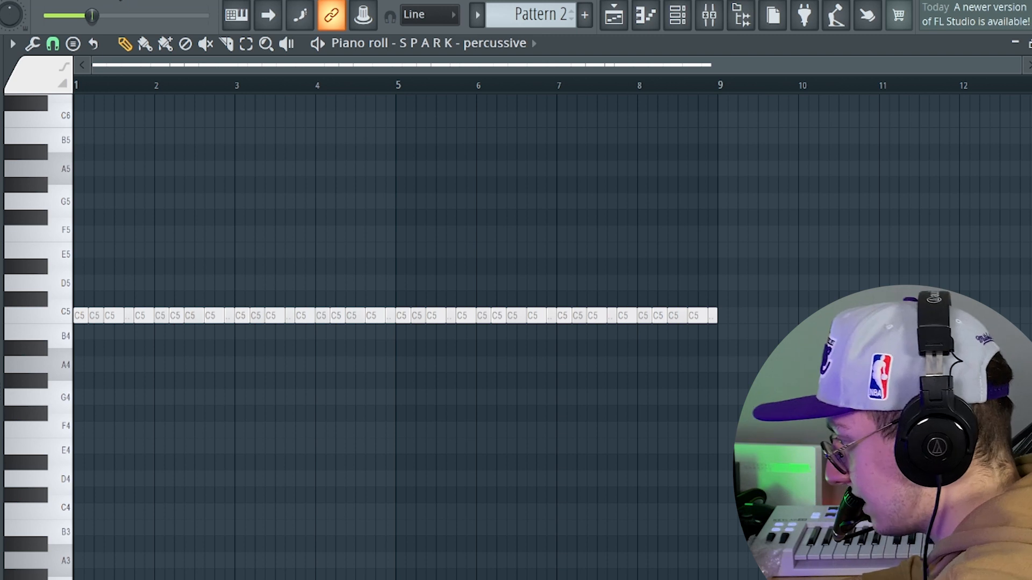
- Play back the eight-bar percussive pattern, and add a D5 note of equal length above the first C5 note
key(space)
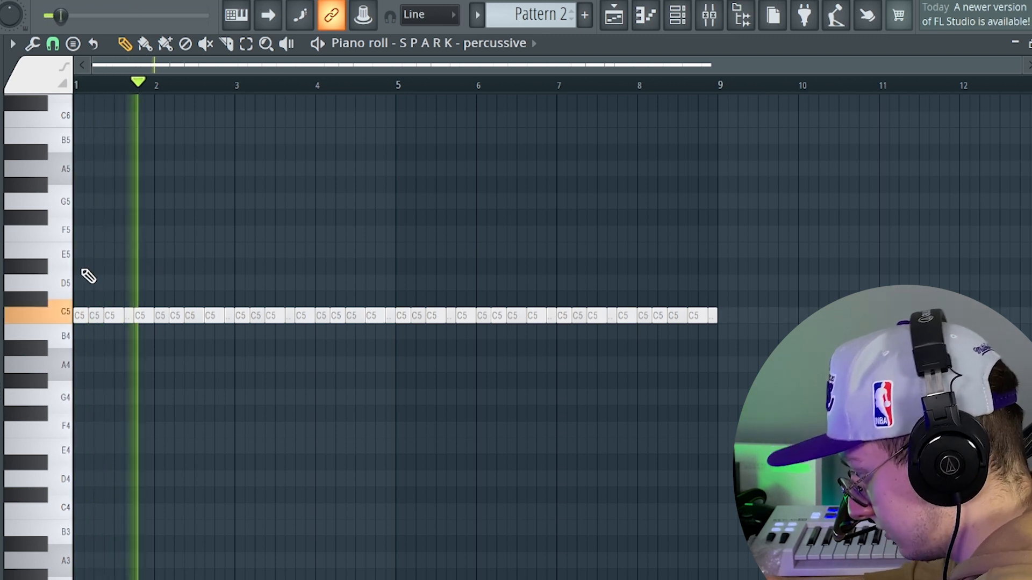
scroll(81, 282, up, 1)
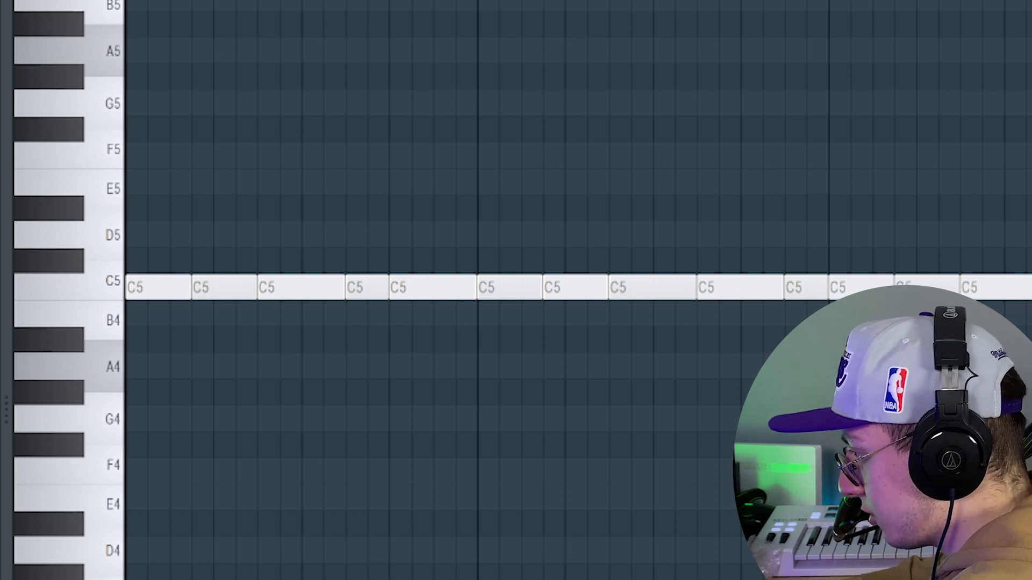
mouse_move(161, 237)
mouse_down()
mouse_move(11, 175)
mouse_move(11, 233)
mouse_up()
drag(194, 209, 138, 258)
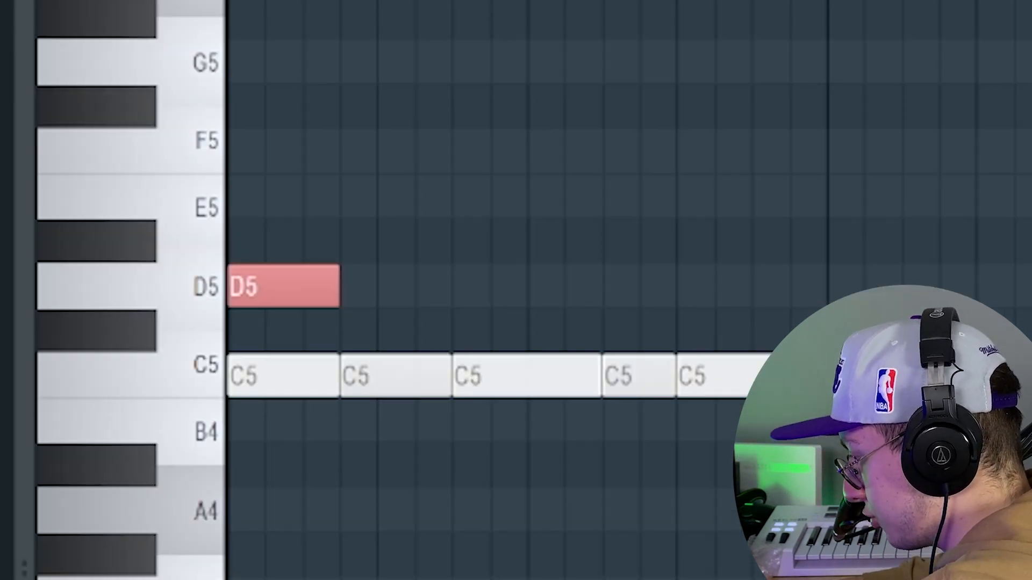
- Place a copy of the first C5 note on D5, set the snap to 1/2 step and chop the D5 note into six equal slices
drag(263, 1, 251, 5)
click(162, 2)
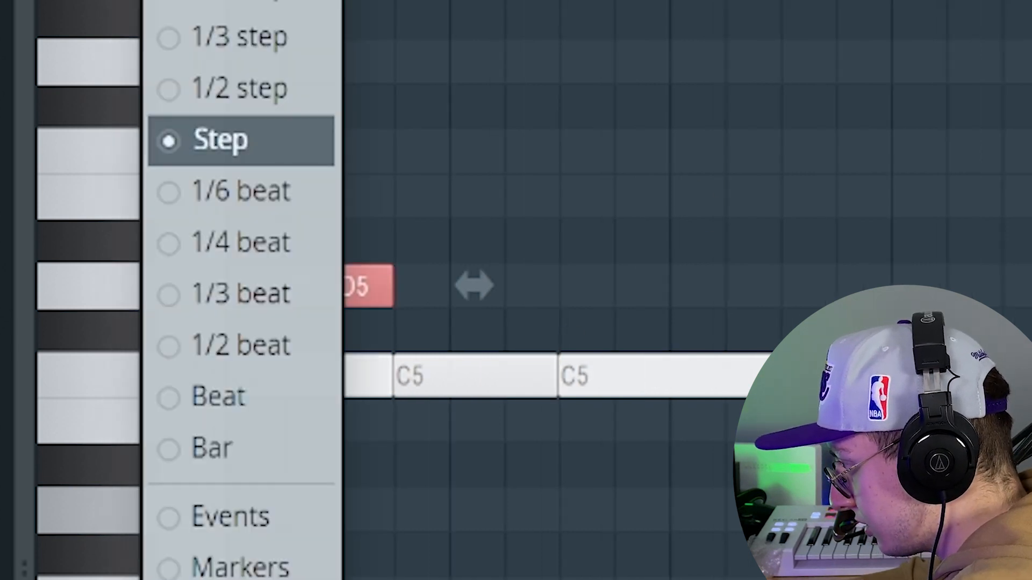
click(434, 137)
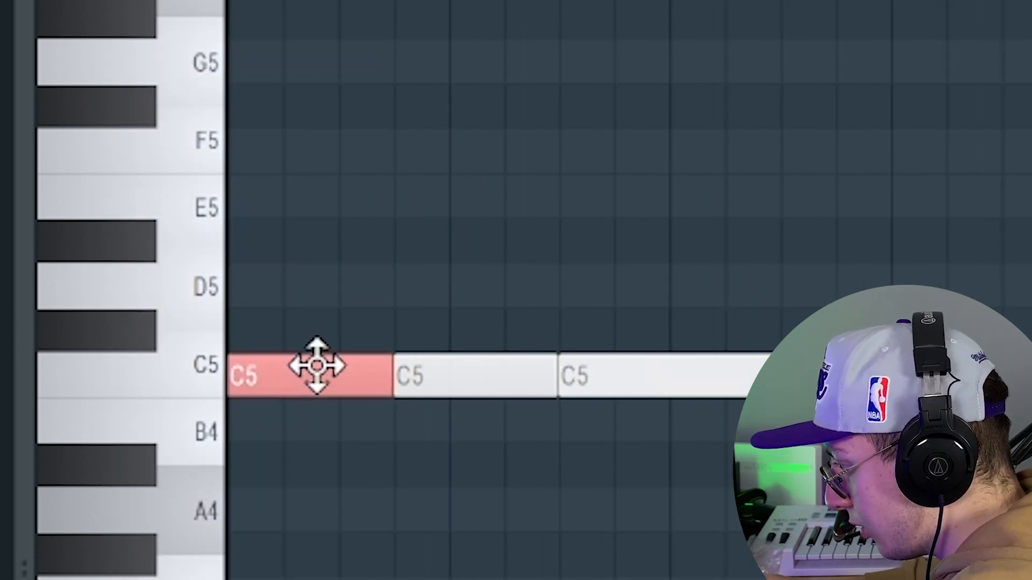
drag(318, 364, 316, 282)
drag(307, 330, 312, 252)
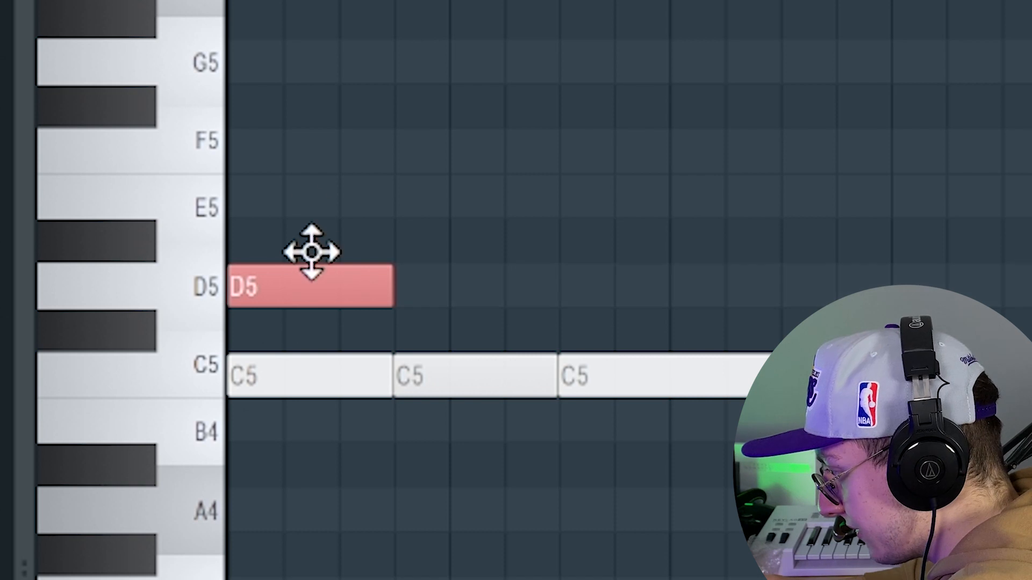
click(207, 1)
click(211, 89)
key(ctrl+u)
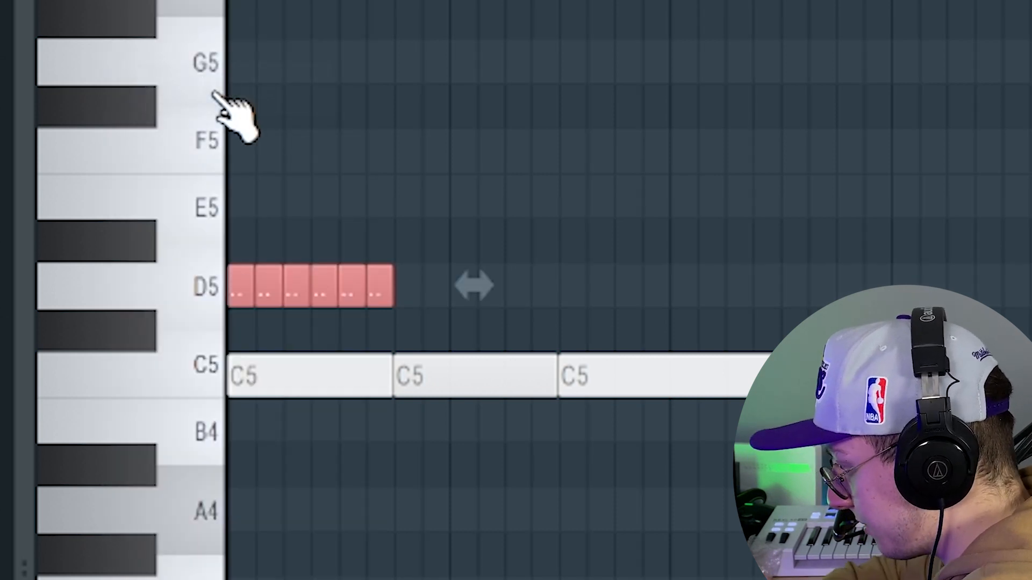
- Play the percussive pattern and draw a descending velocity ramp across the six D5 slices
key(ctrl+d)
key(space)
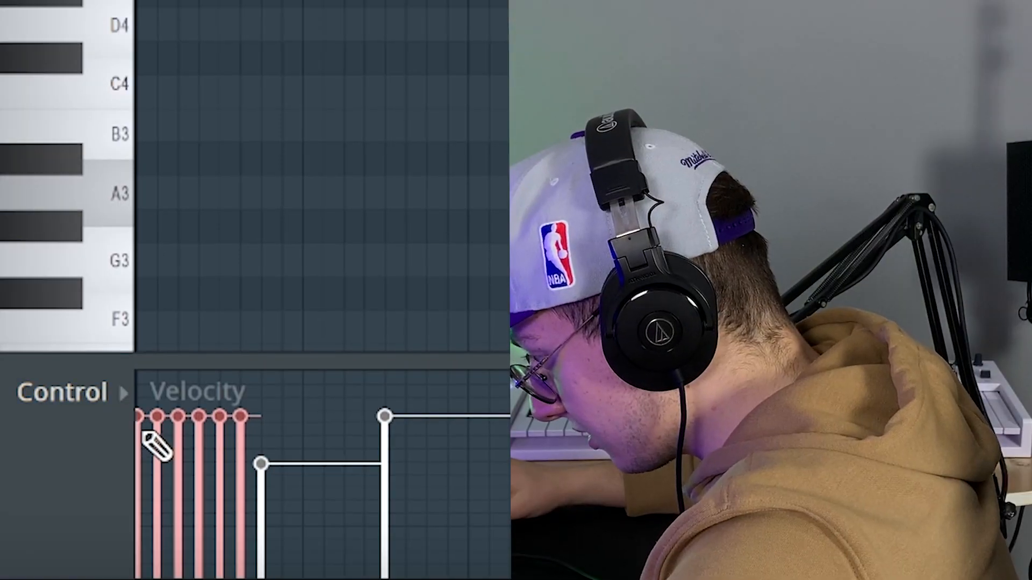
mouse_move(140, 477)
mouse_down()
mouse_move(231, 561)
mouse_move(336, 569)
mouse_move(239, 562)
mouse_up()
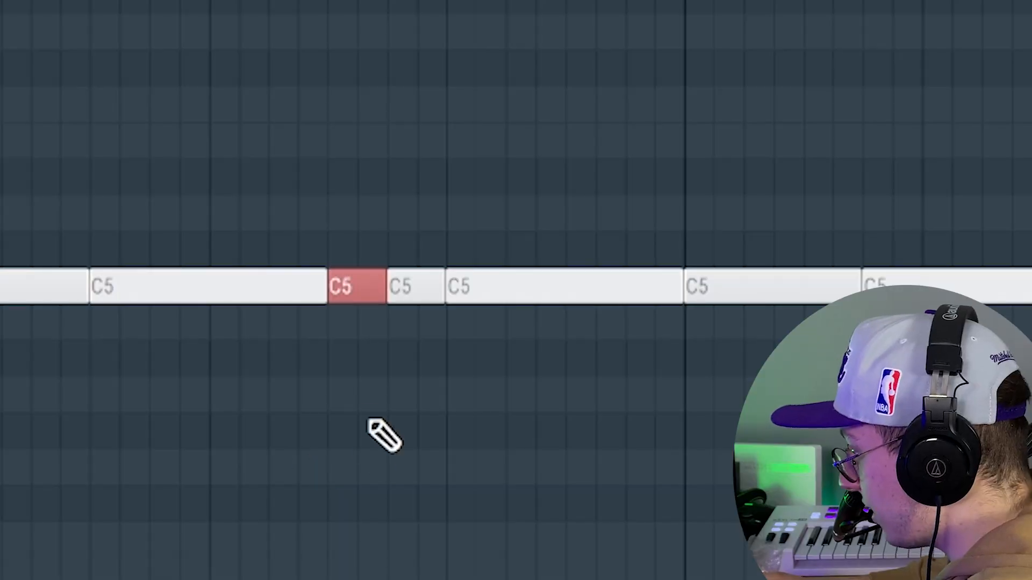
- Randomize the panning and velocity of all the percussive notes with the bipolar option on, leaving nothing selected
scroll(516, 290, down, 2)
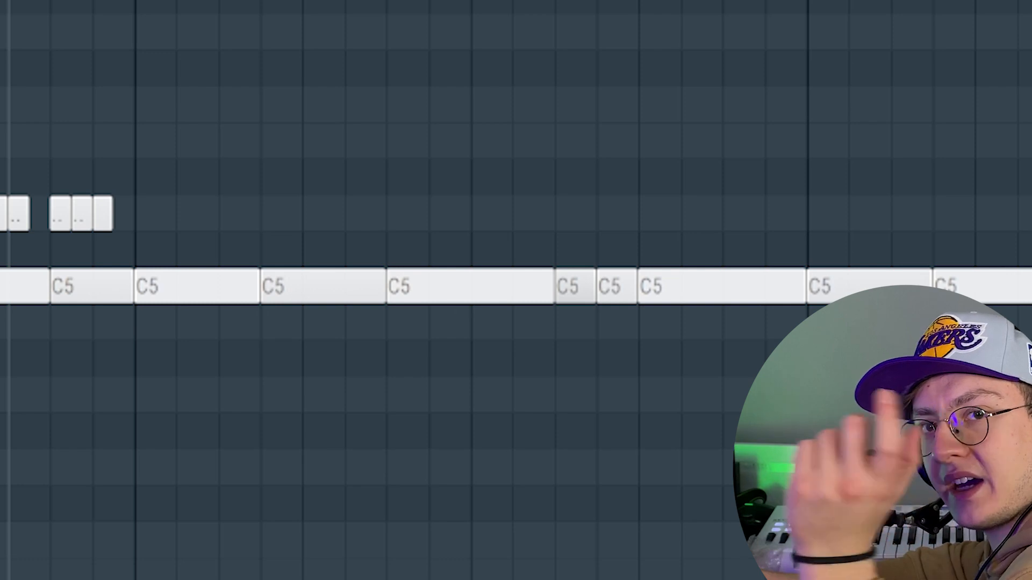
key(space)
scroll(898, 168, up, 2)
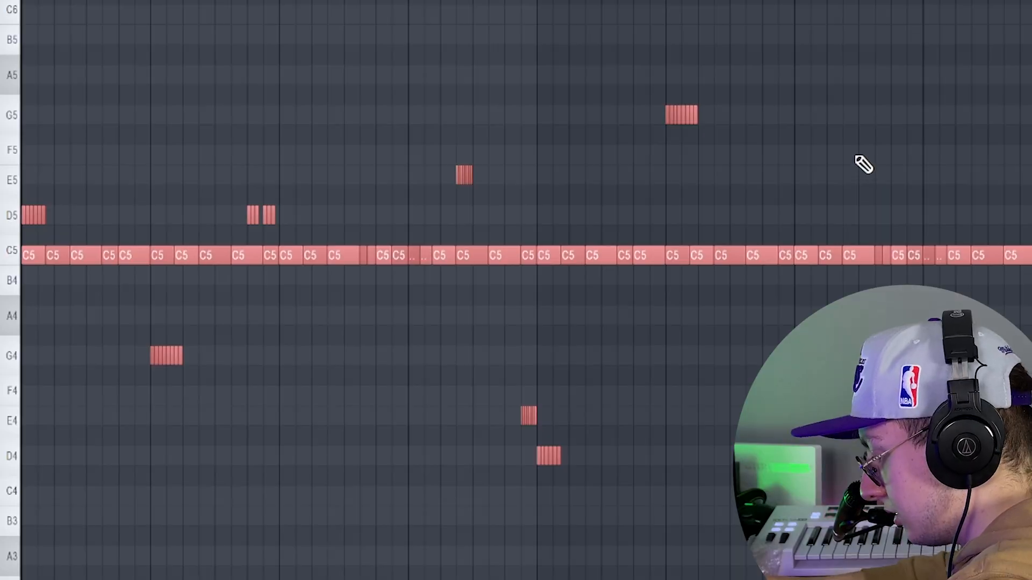
key(alt+r)
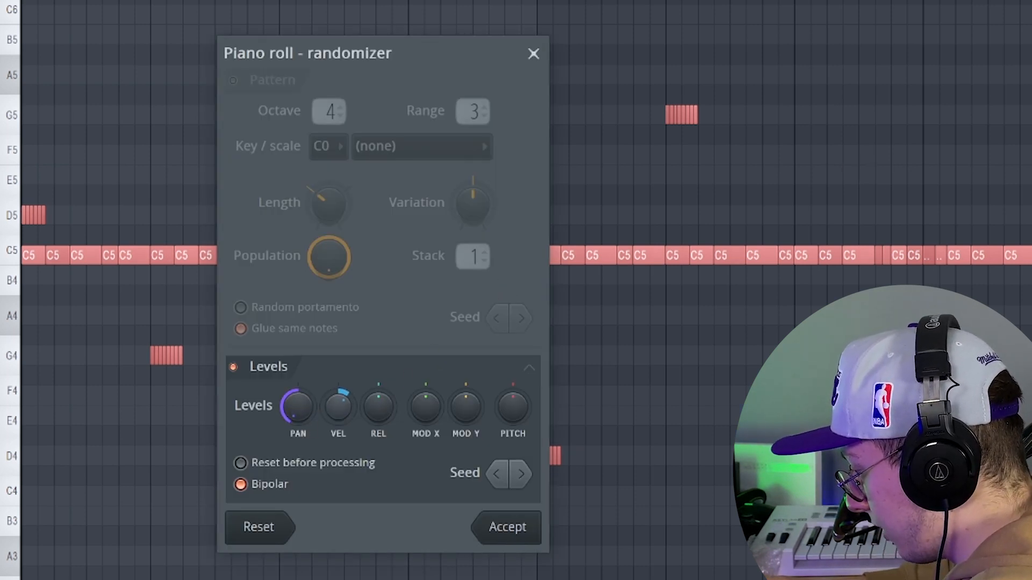
click(494, 524)
key(ctrl+d)
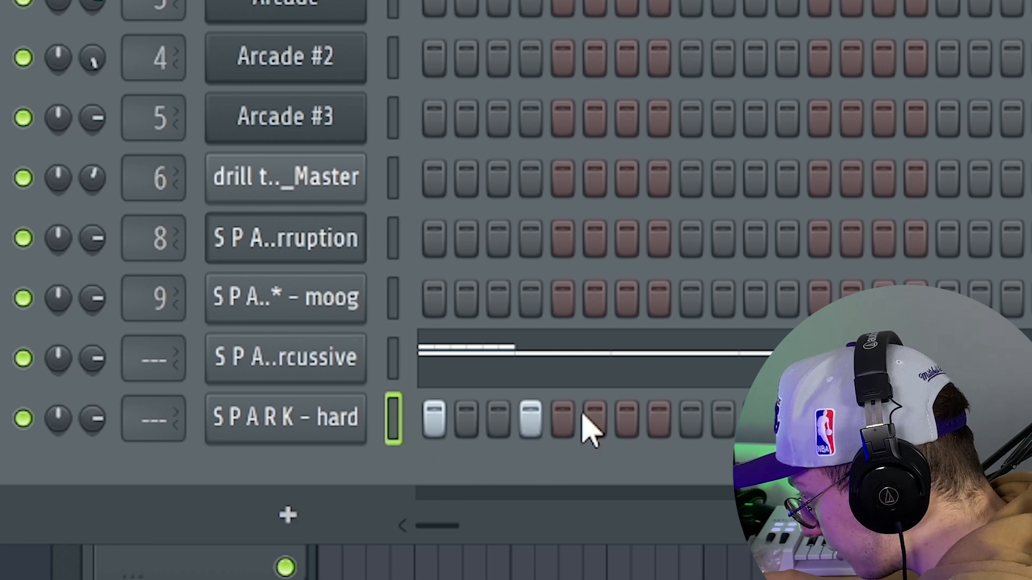
- Add hits to the S P A R K - hard channel on steps 7, 11, 15 and 17, and lower the velocities on steps 3 and 10
key(space)
click(627, 422)
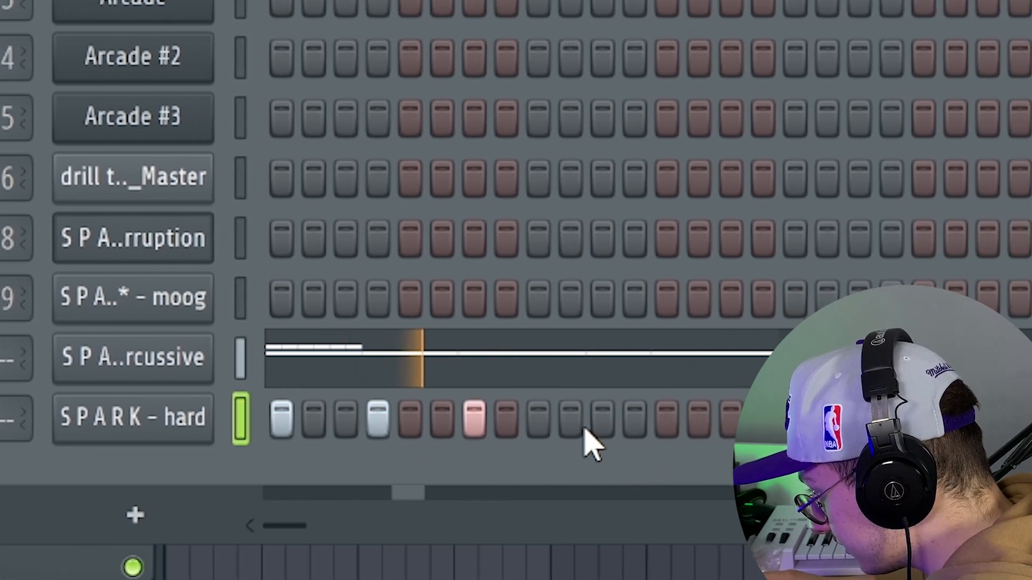
click(603, 420)
click(732, 420)
click(795, 420)
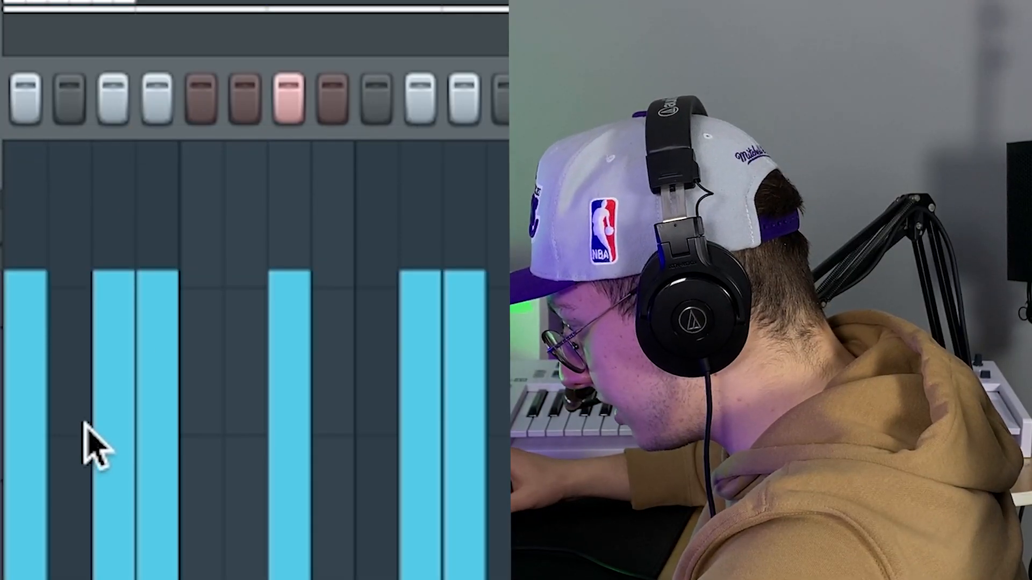
mouse_move(99, 433)
mouse_down()
mouse_move(109, 444)
mouse_move(110, 436)
mouse_up()
click(403, 431)
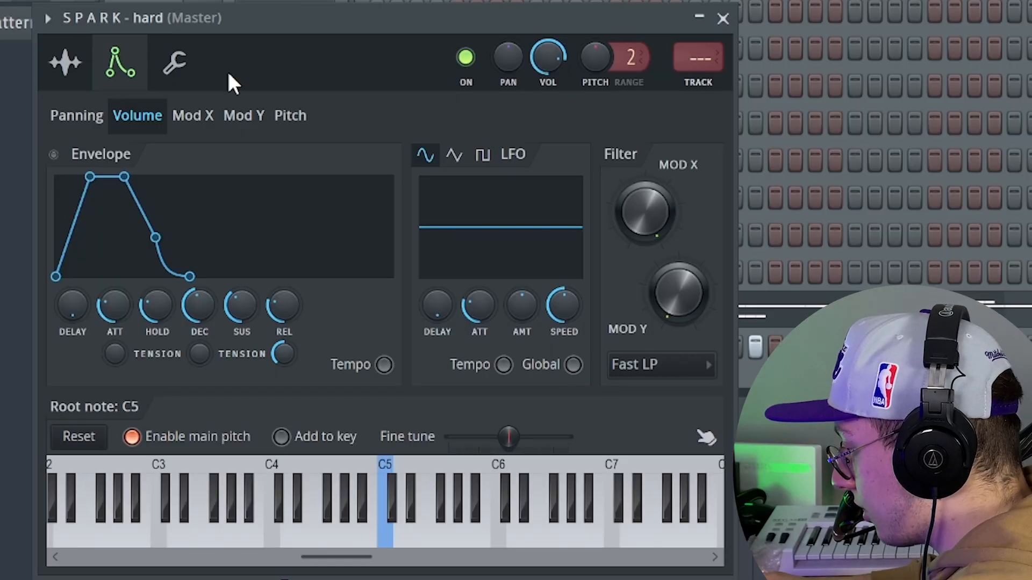
- Open the echo delay options in the S P A R K - hard channel's miscellaneous settings
click(182, 80)
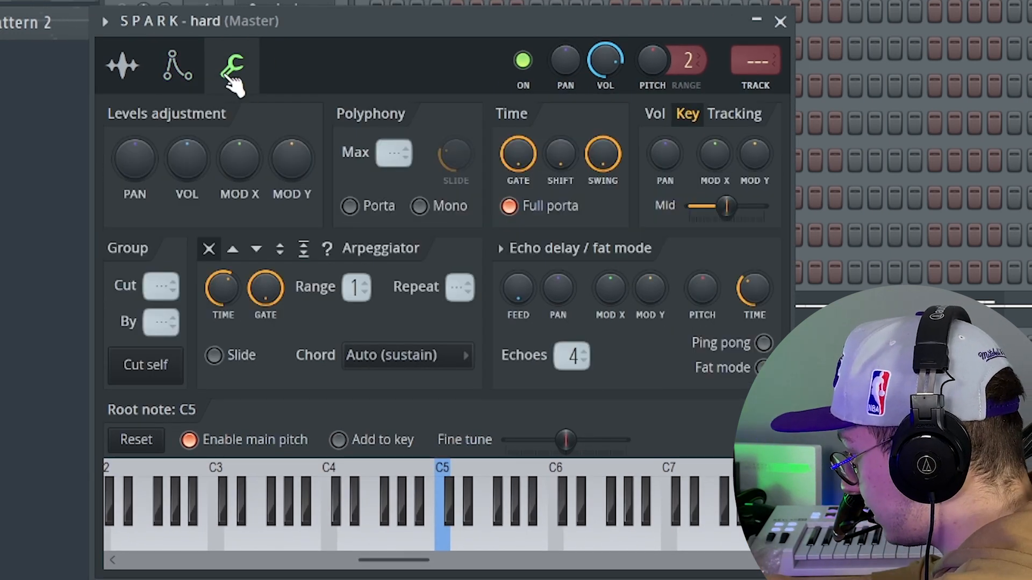
click(501, 249)
click(579, 254)
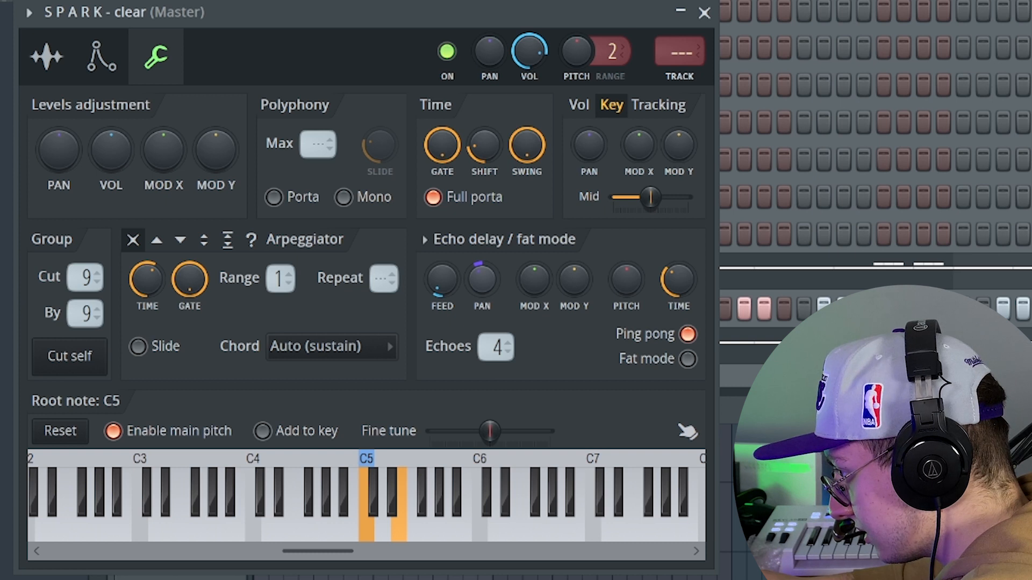
right_click(481, 280)
key(Escape)
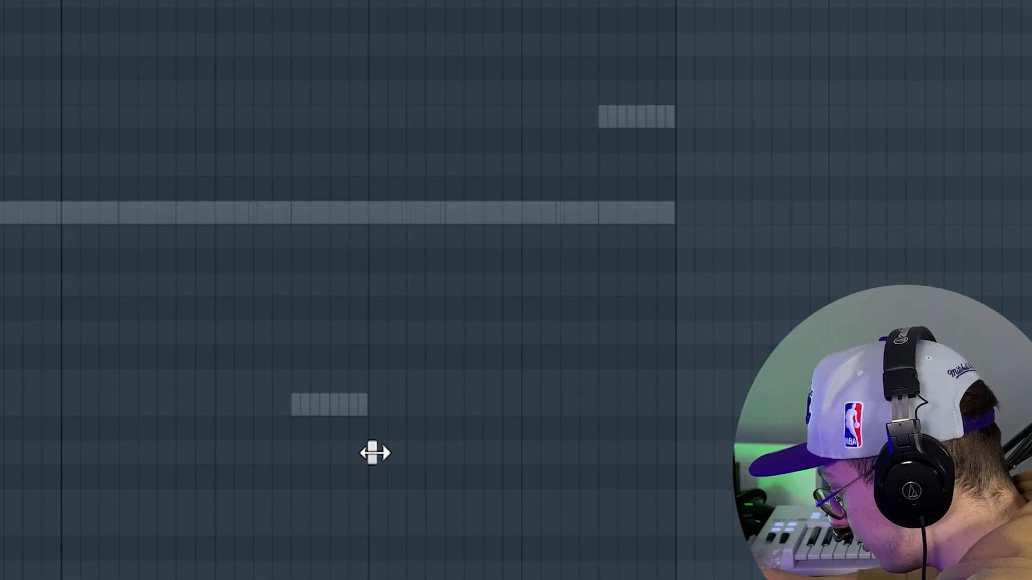
- Place a short D4 note directly after the low E4 roll near the end of the eight bars
click(374, 454)
scroll(378, 455, up, 2)
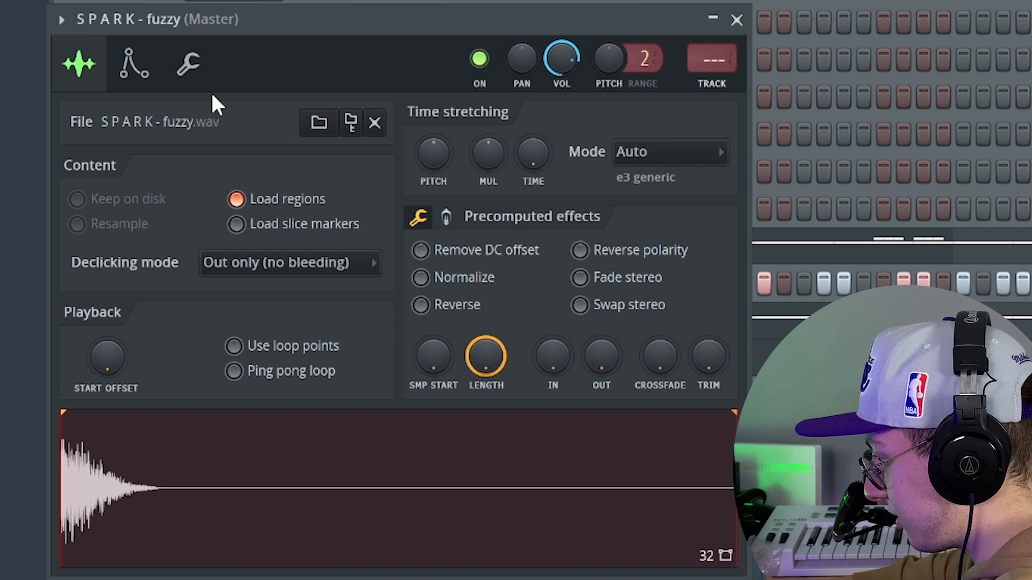
- Turn on ping pong for the echo delay in the S P A R K - fuzzy channel's miscellaneous settings
click(188, 63)
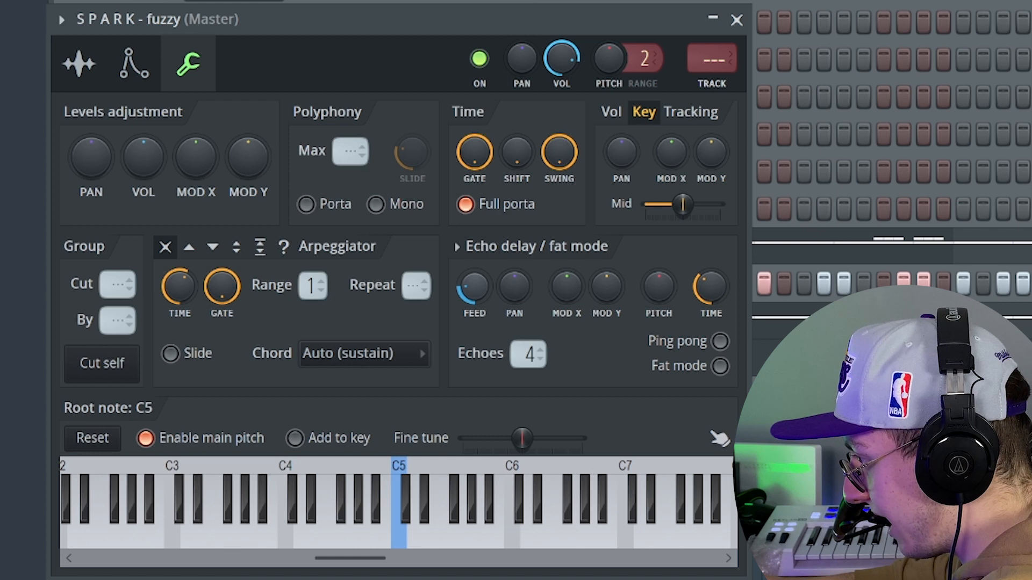
click(678, 347)
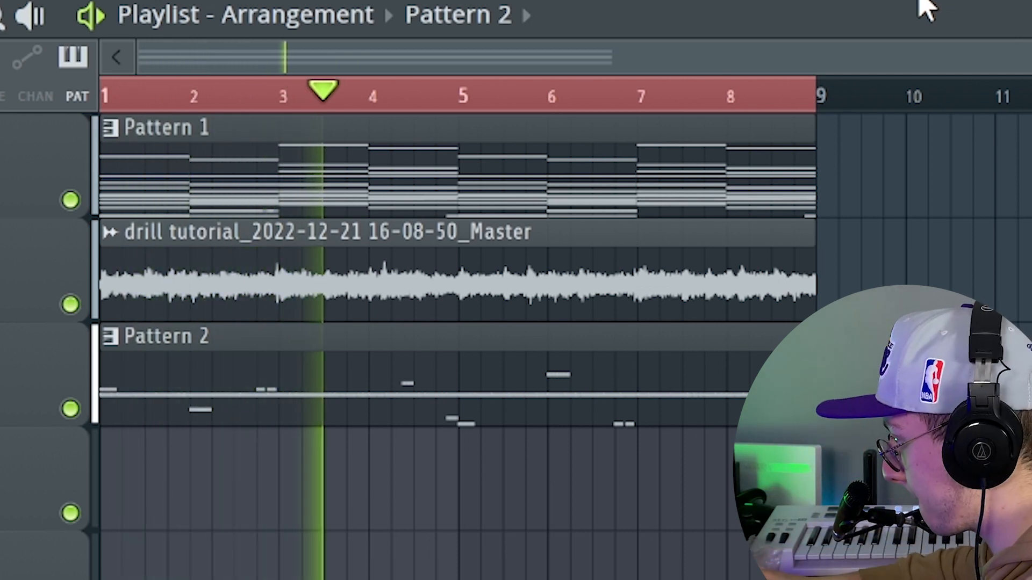
- Show the channel rack and pick the S P A R K - lessgo sample from the snares folder
key(F6)
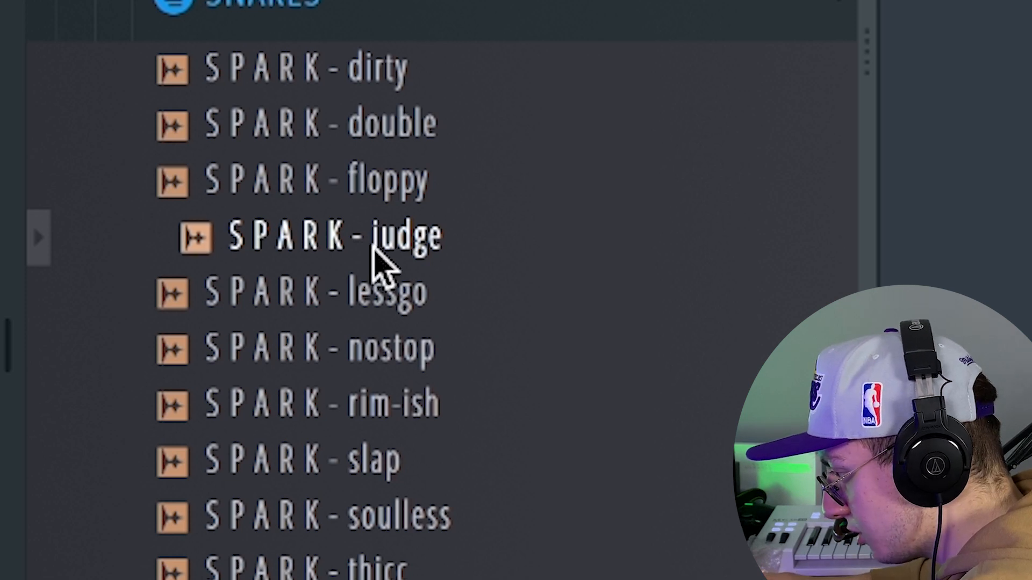
click(376, 293)
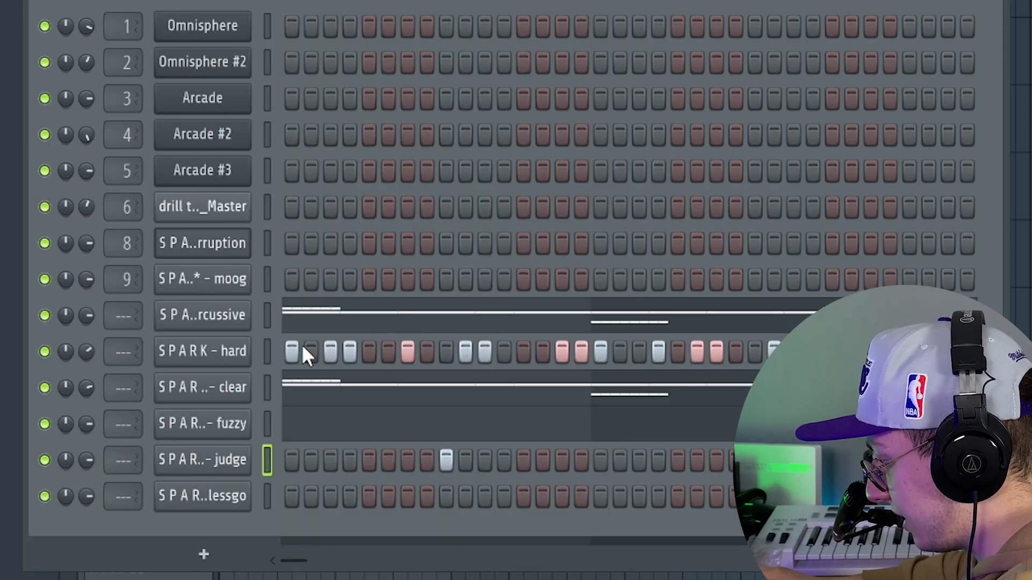
- Open the S P A R K - judge channel in the piano roll for note editing
right_click(243, 456)
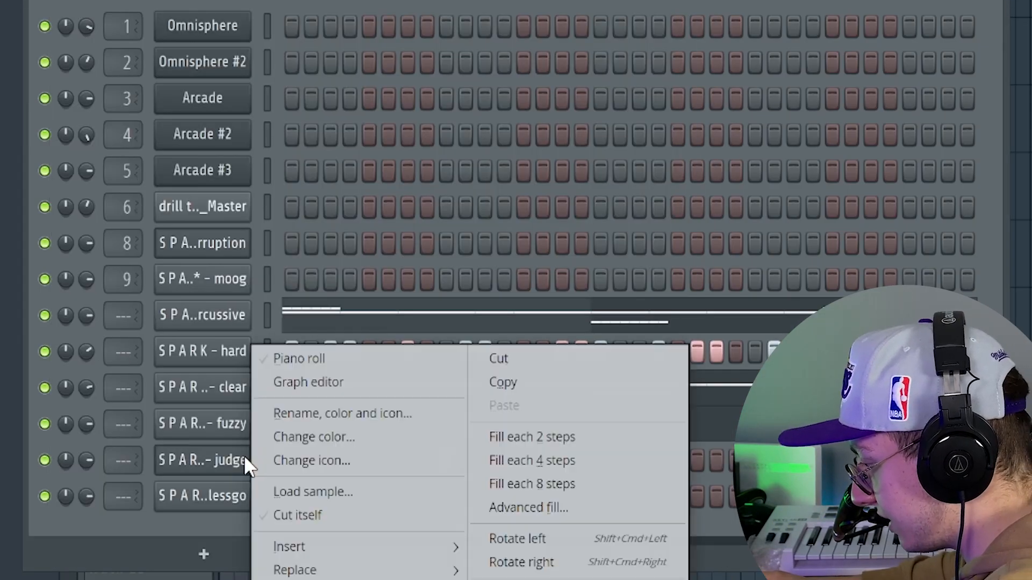
click(295, 357)
scroll(27, 272, up, 3)
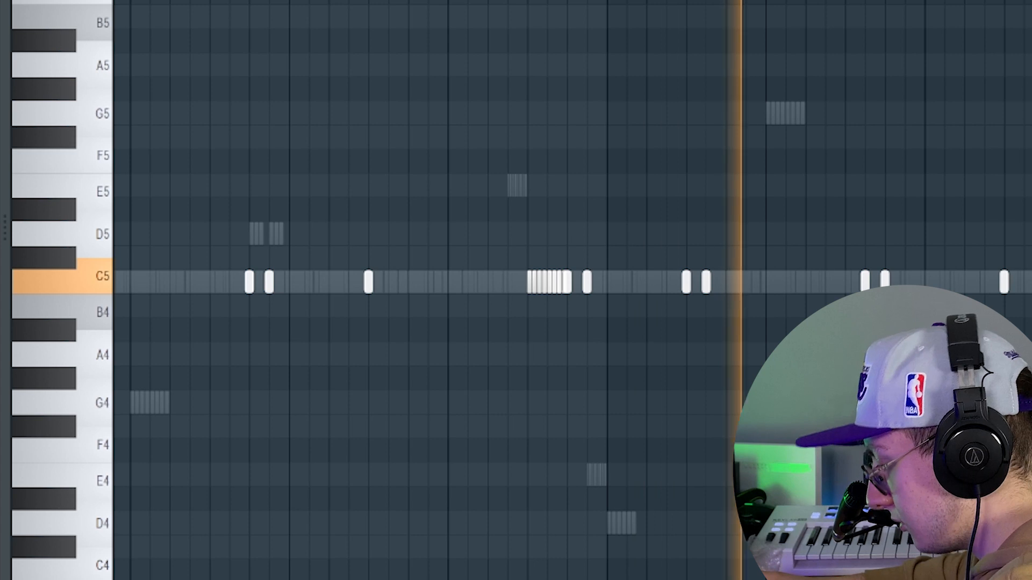
- Open the randomizer for the channel's C5 hits and roll, and set a pan randomization amount
key(alt+r)
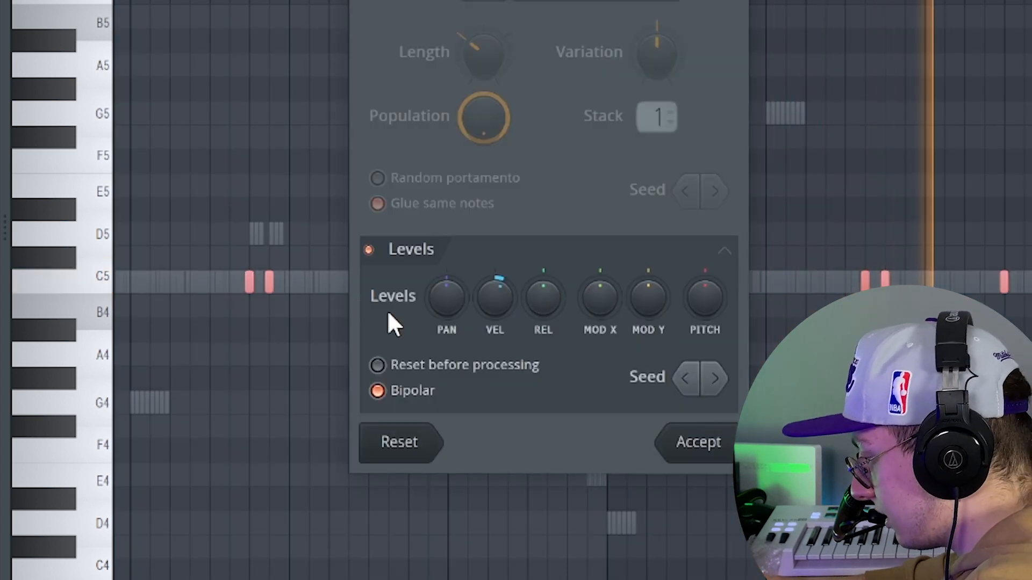
drag(447, 297, 446, 336)
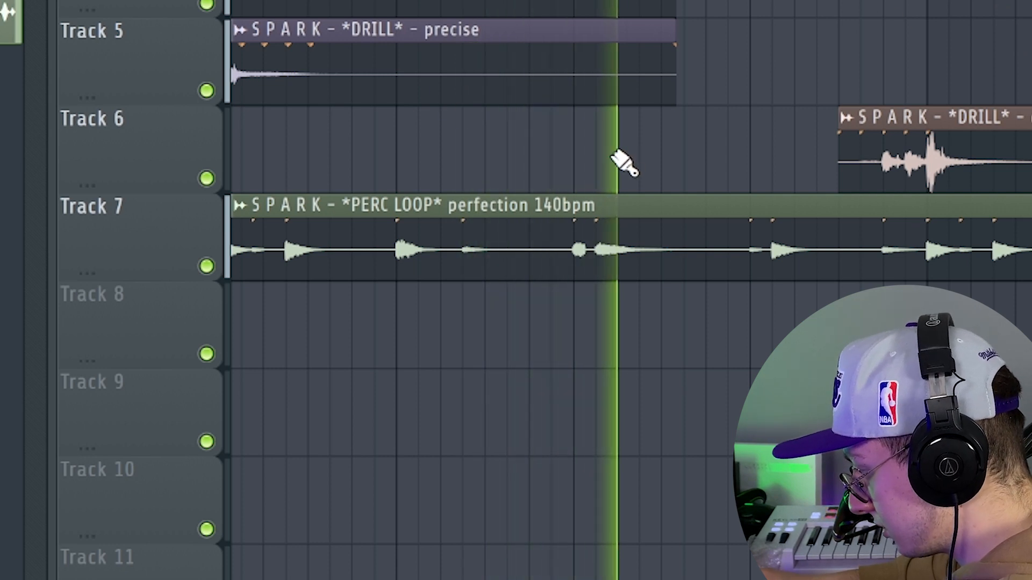
- Open the settings of the S P A R K - *PERC LOOP* perfection 140bpm clip on Track 7
double_click(596, 243)
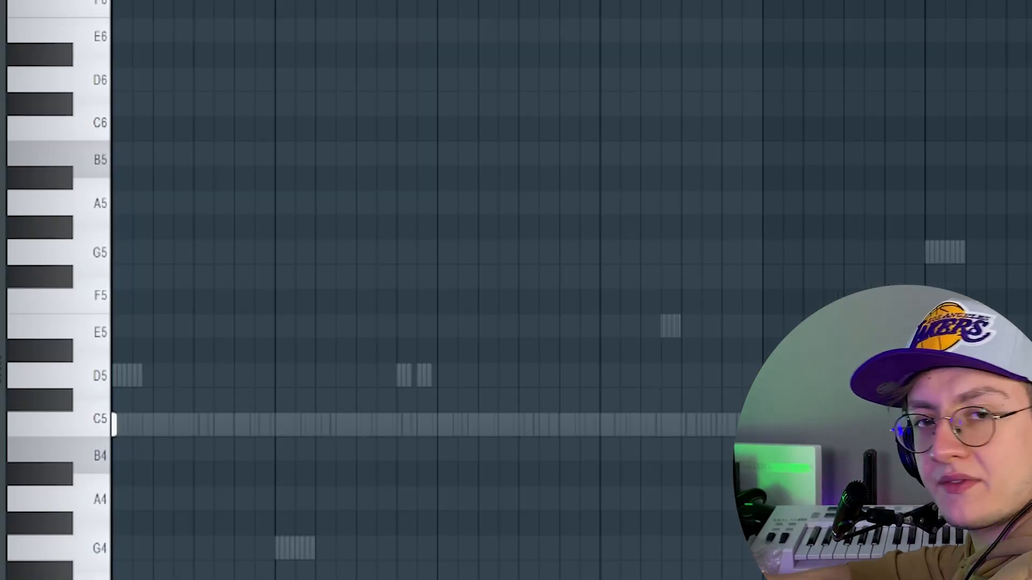
- Select the first two bars, and place short C5 notes on step 9 of bar 2 and at the start of bar 3
drag(113, 1, 438, 1)
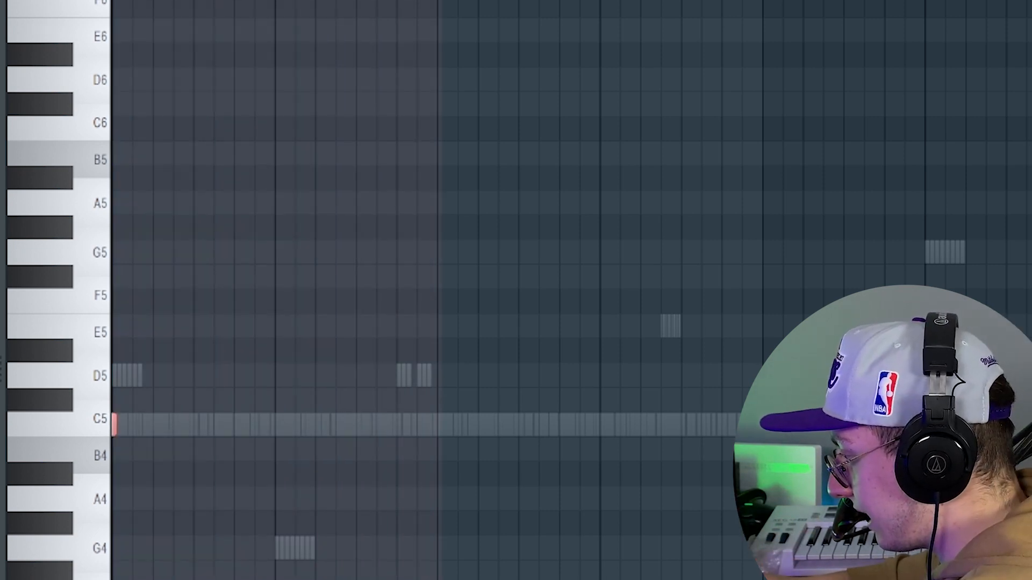
scroll(359, 290, up, 2)
scroll(373, 290, down, 2)
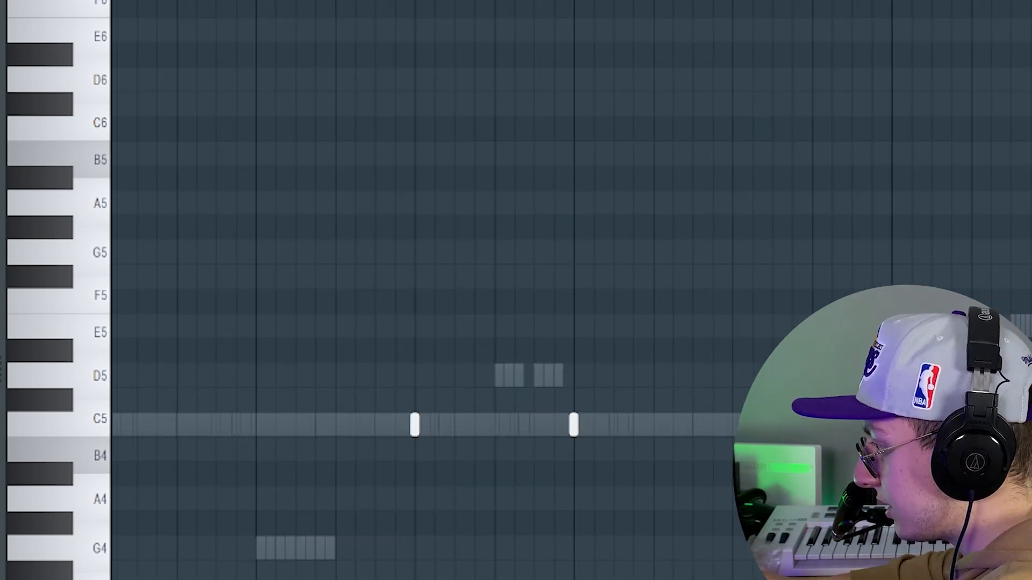
scroll(422, 290, left, 3)
drag(560, 397, 606, 443)
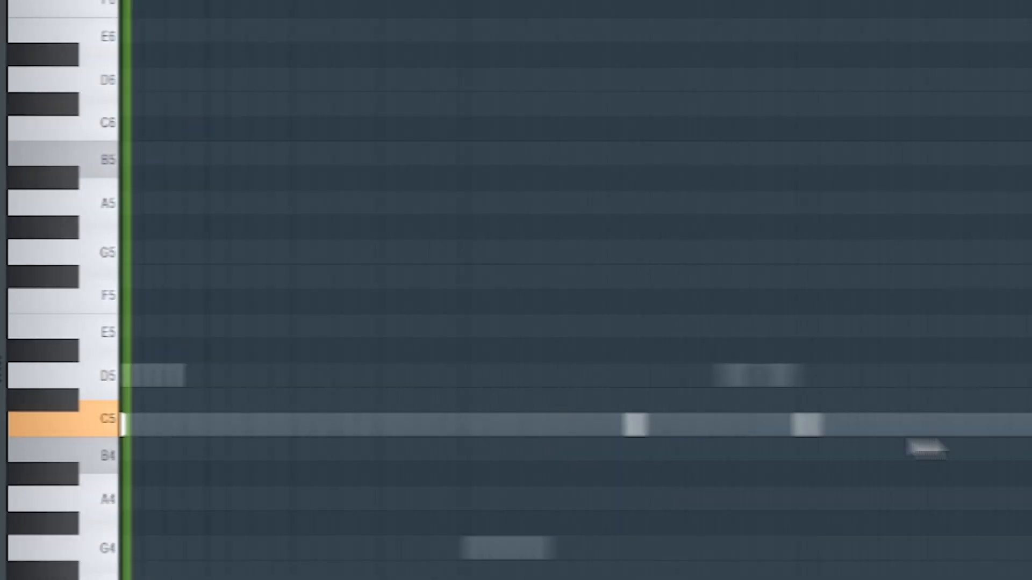
click(747, 427)
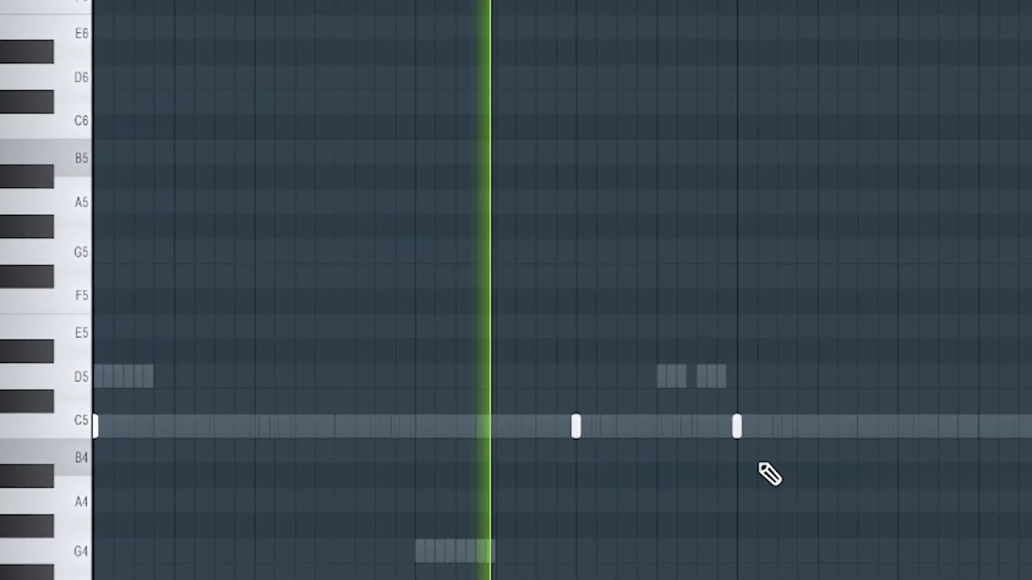
- Continue the C5 pattern with short notes on steps 7 and 13 of bar 3 and steps 13 and 15 of bar 4
click(842, 427)
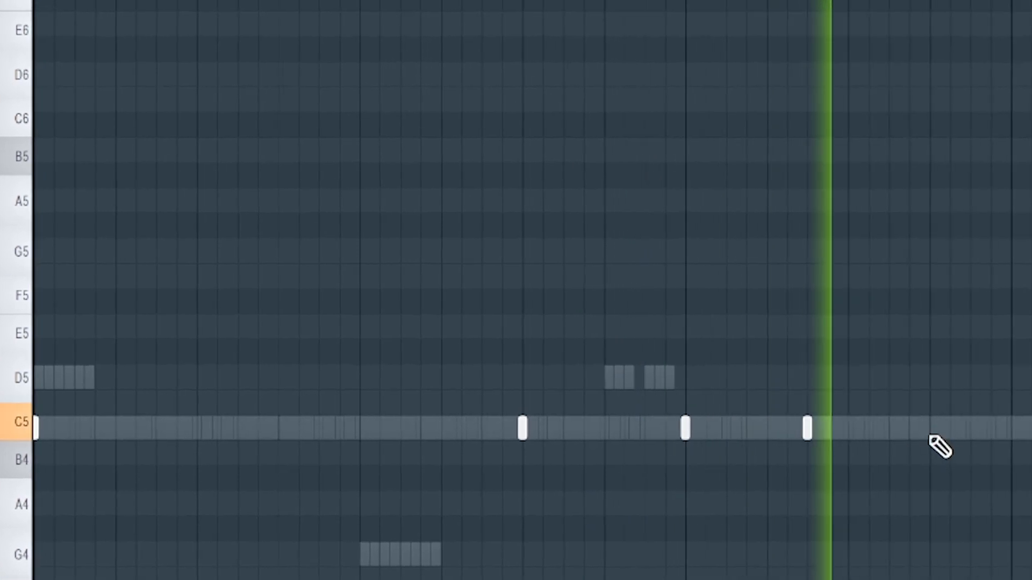
click(965, 427)
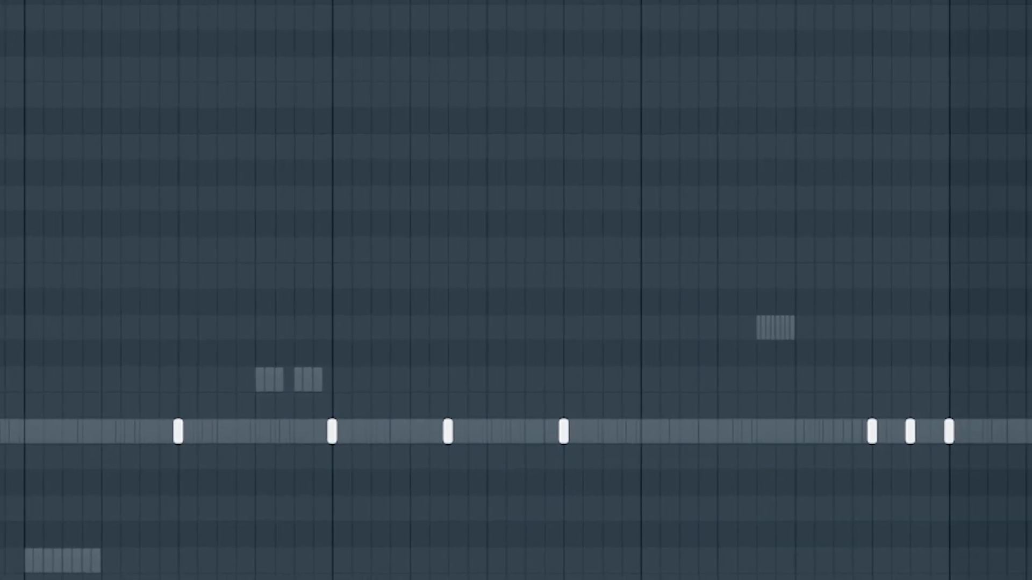
scroll(974, 395, down, 2)
scroll(974, 395, up, 1)
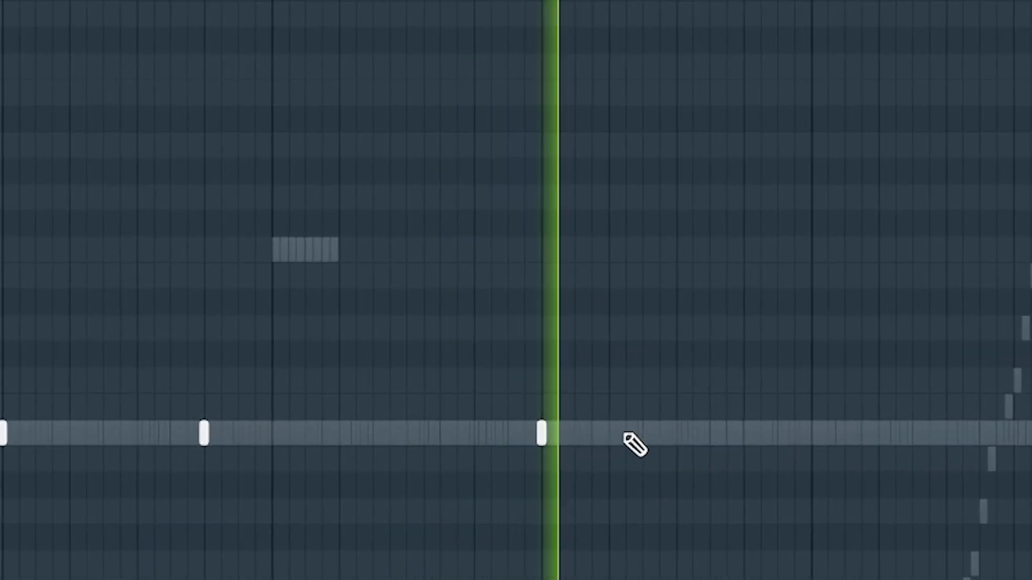
- Add short C5 notes at the start and on step 13 of bar 8, and move the last one to step 15
click(622, 429)
click(909, 433)
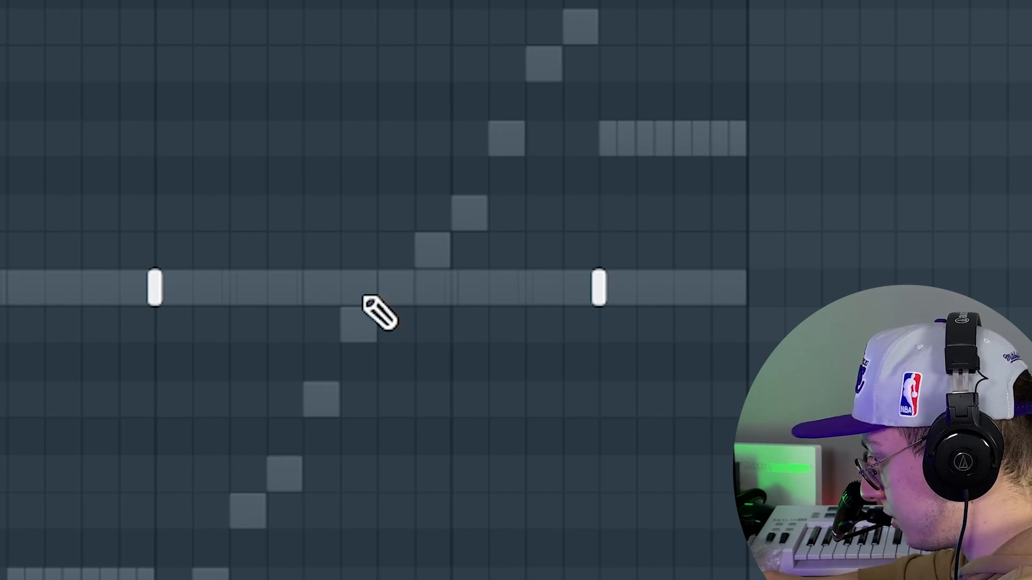
drag(601, 288, 674, 288)
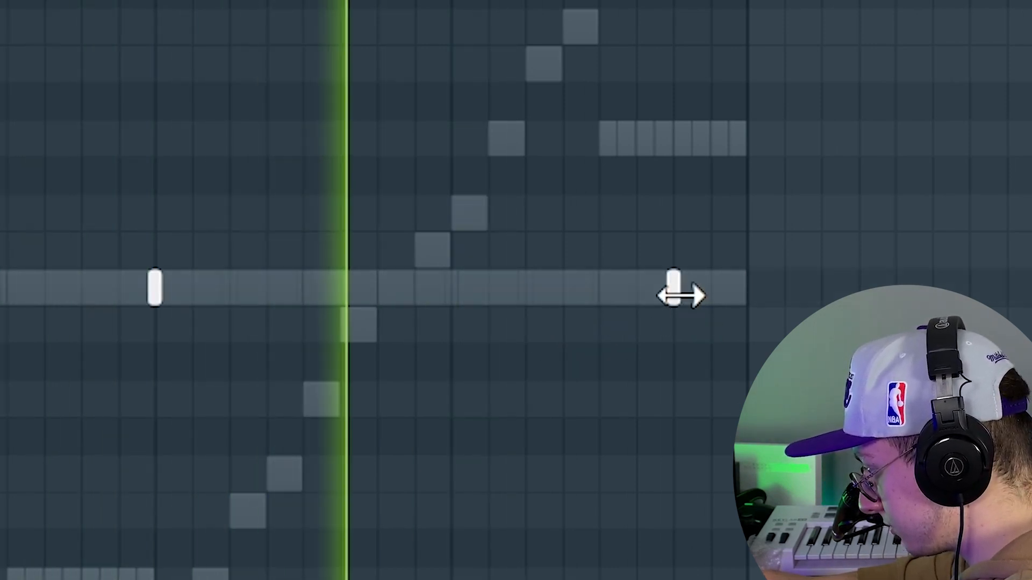
- Select all the B4 notes, extend them into one another with Quick Legato, and deselect them
scroll(635, 325, down, 2)
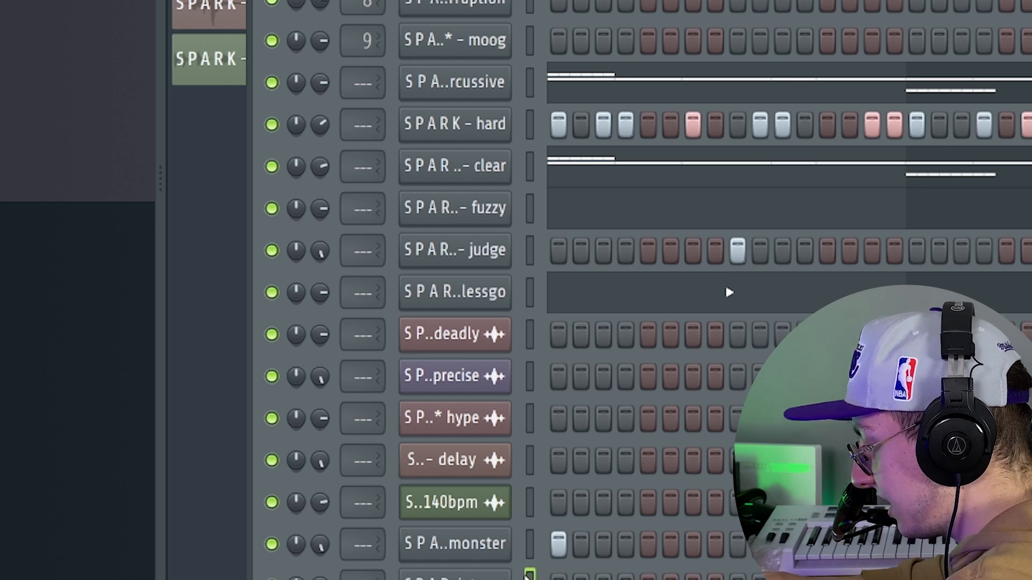
right_click(726, 290)
key(ctrl+a)
key(ctrl+l)
key(ctrl+d)
scroll(927, 242, up, 5)
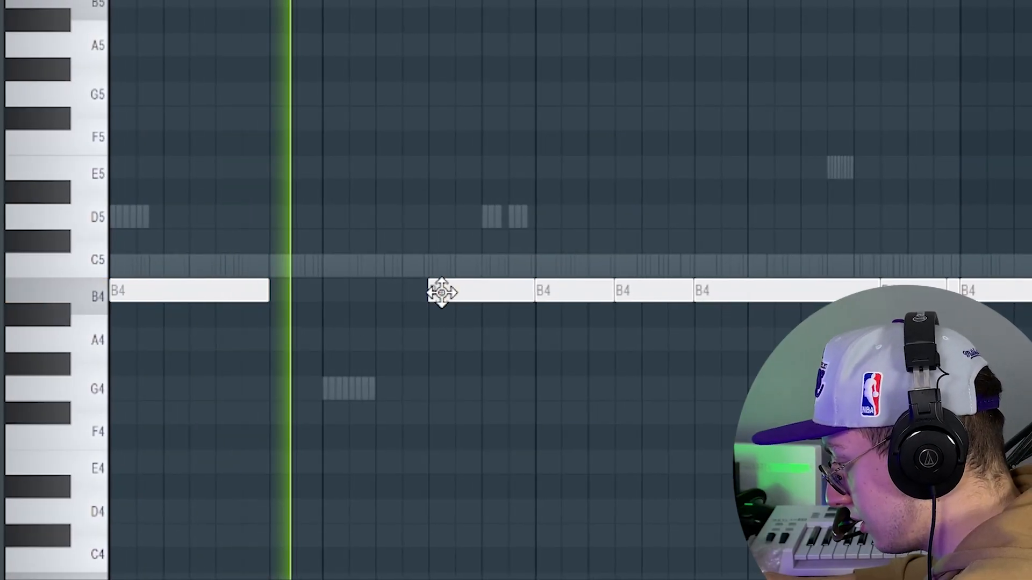
- Delete surplus B4 notes and shorten others to leave gaps after the opening note and between the note groups
right_click(449, 290)
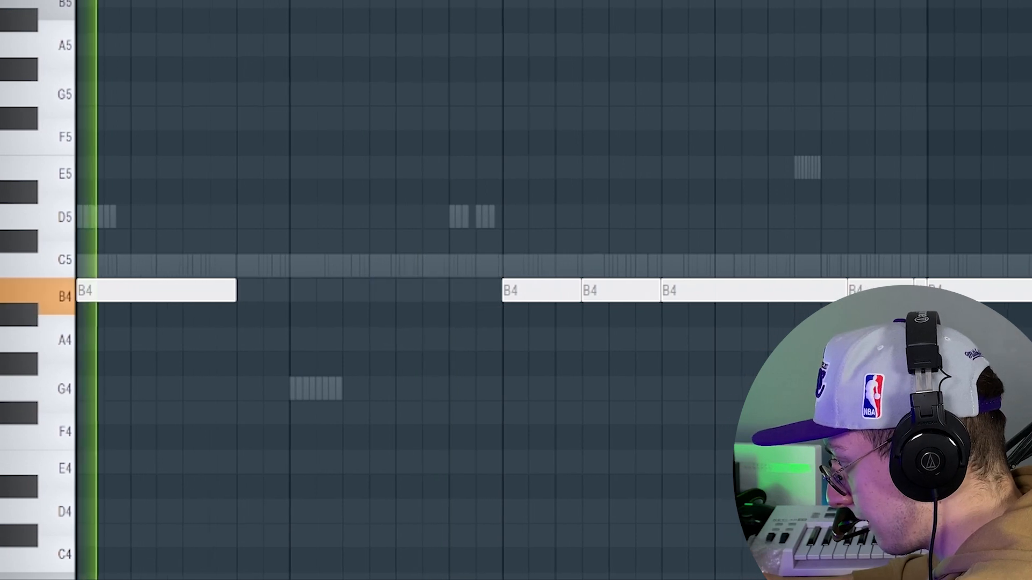
drag(347, 215, 422, 315)
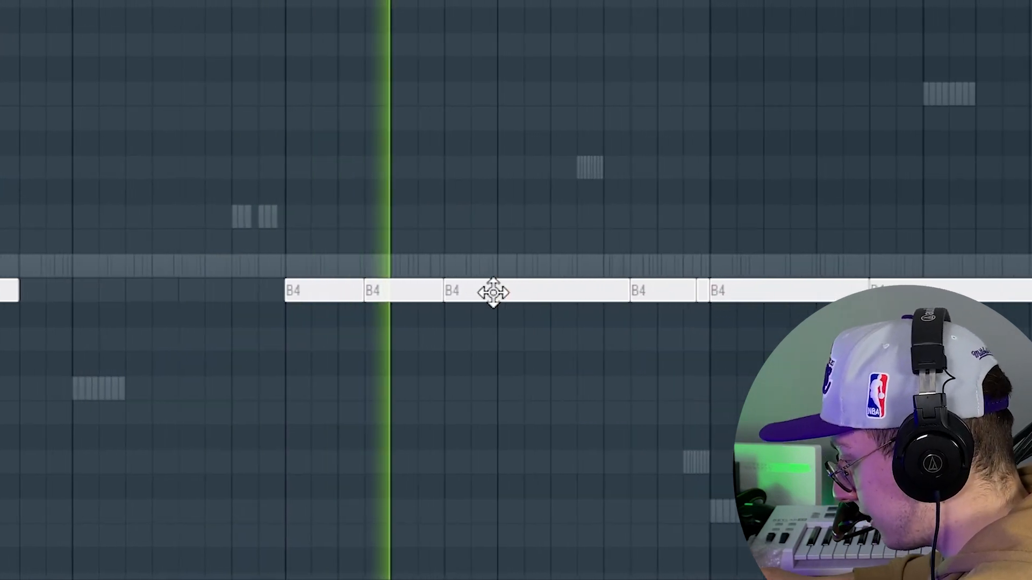
drag(611, 295, 476, 296)
right_click(645, 290)
right_click(702, 291)
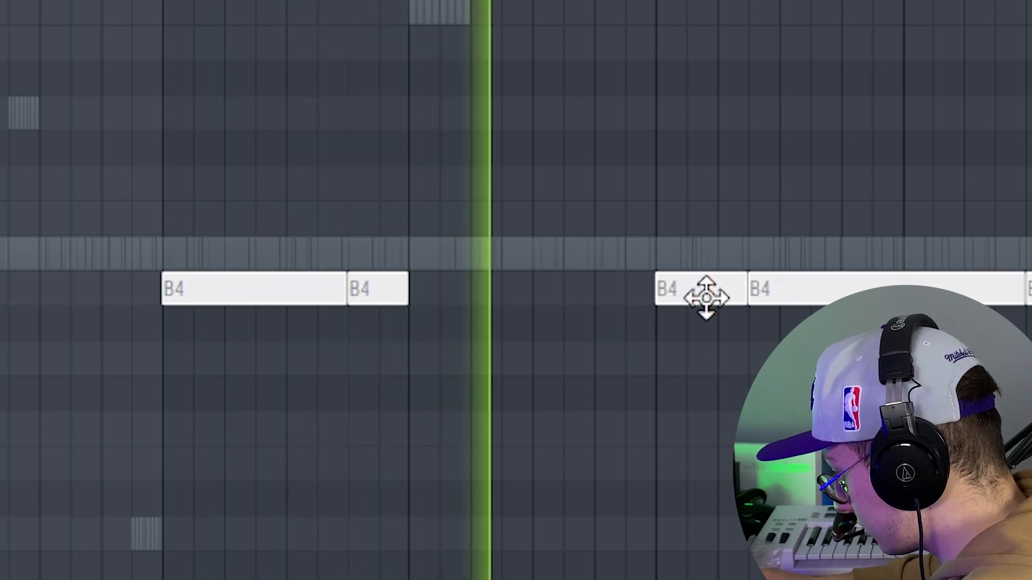
drag(1024, 289, 789, 311)
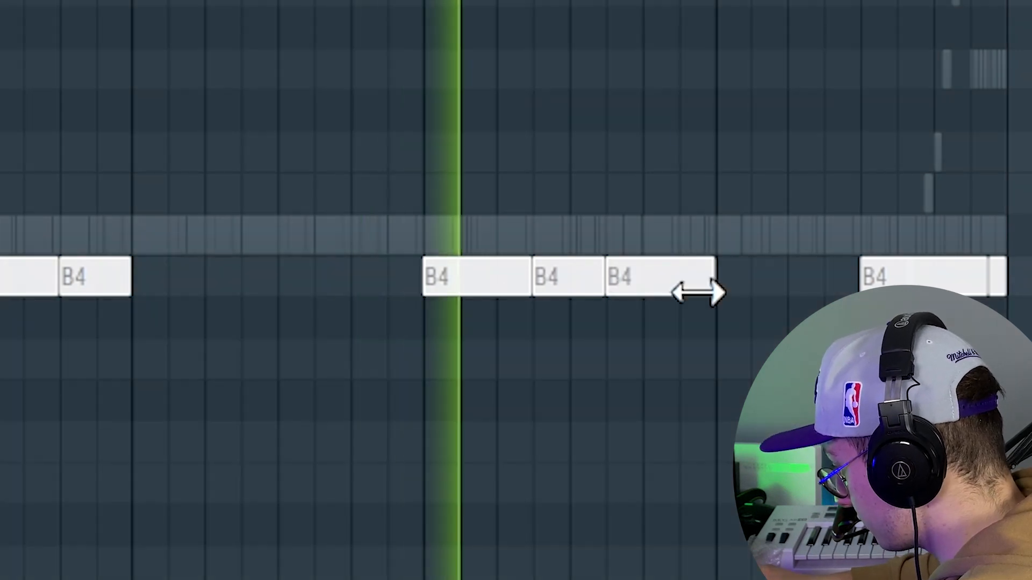
drag(696, 288, 698, 286)
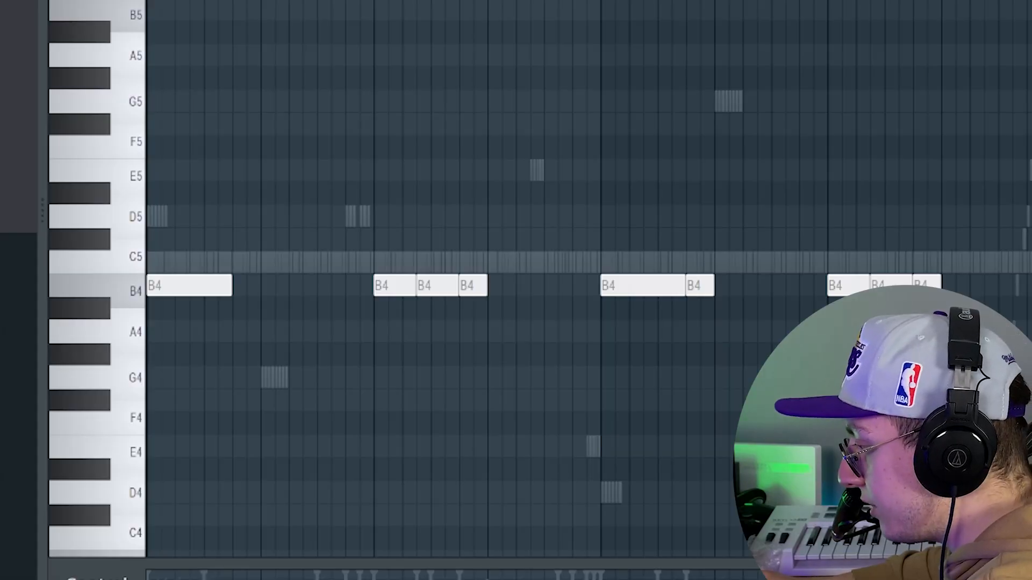
scroll(269, 285, up, 4)
scroll(268, 285, left, 2)
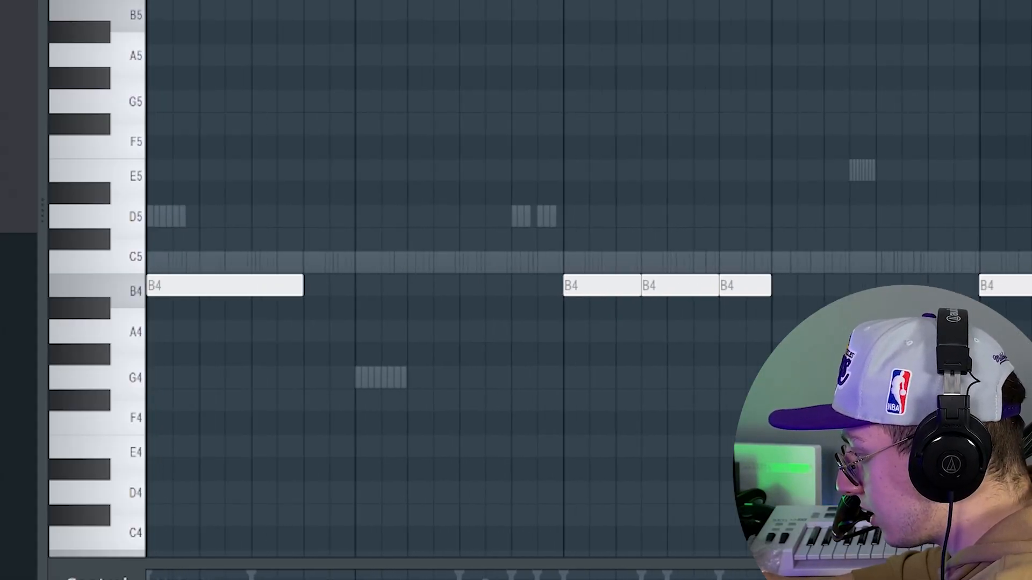
drag(323, 2, 129, 430)
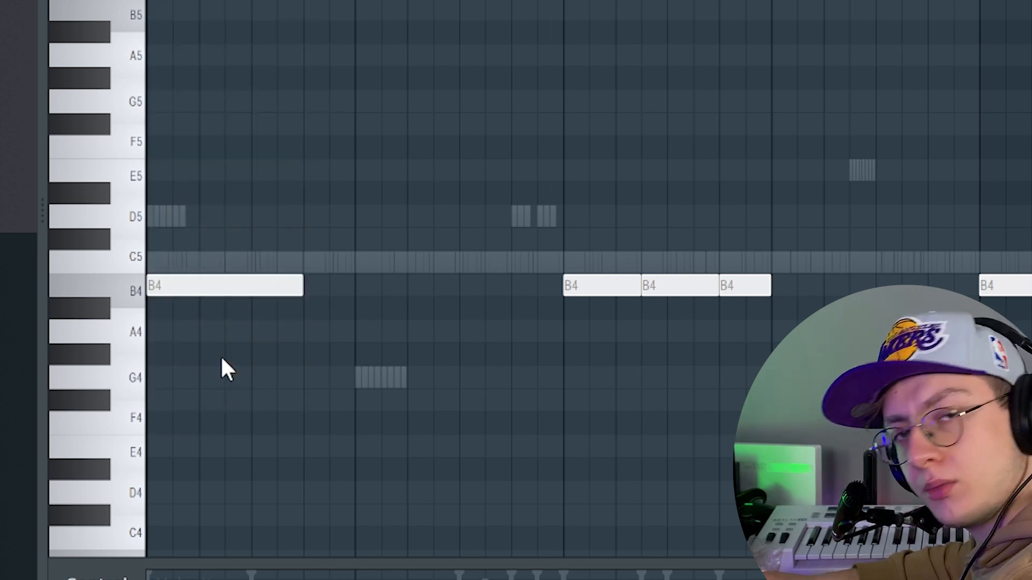
drag(395, 30, 480, 336)
scroll(481, 336, down, 3)
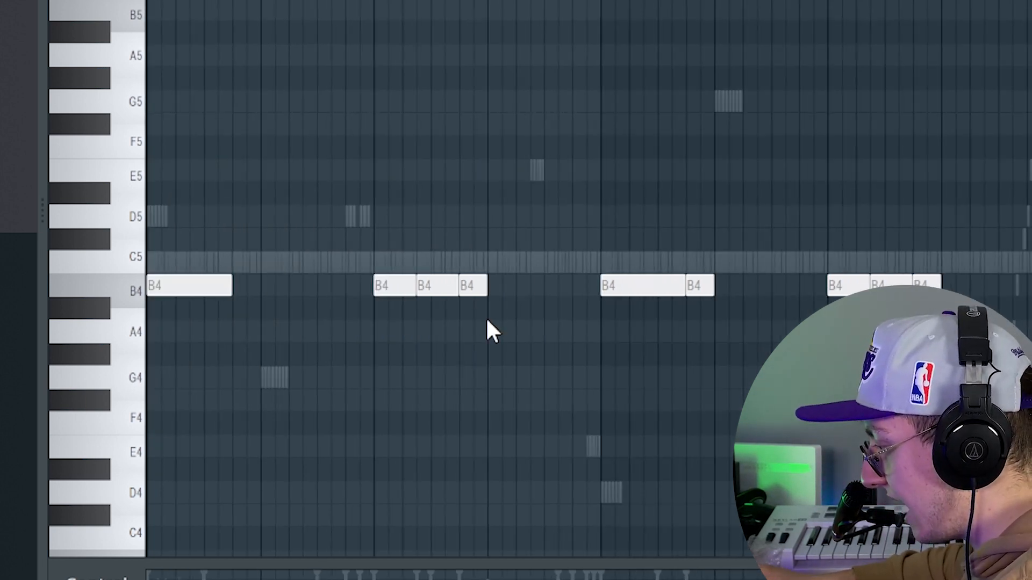
- Raise the last note of the first three-note group to E5, and lower the second group's first note to D5
scroll(649, 40, up, 2)
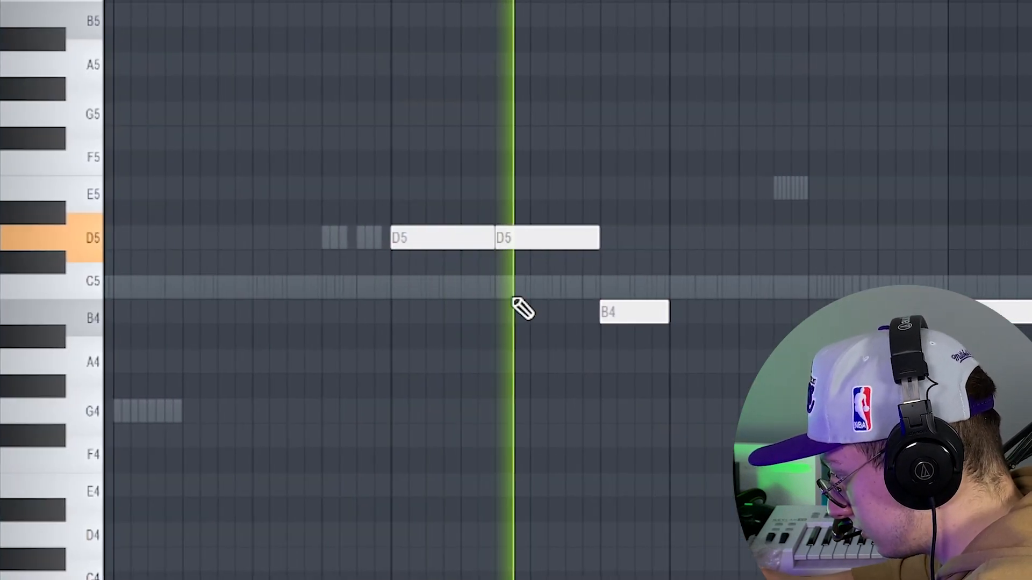
key(space)
drag(615, 306, 610, 168)
key(space)
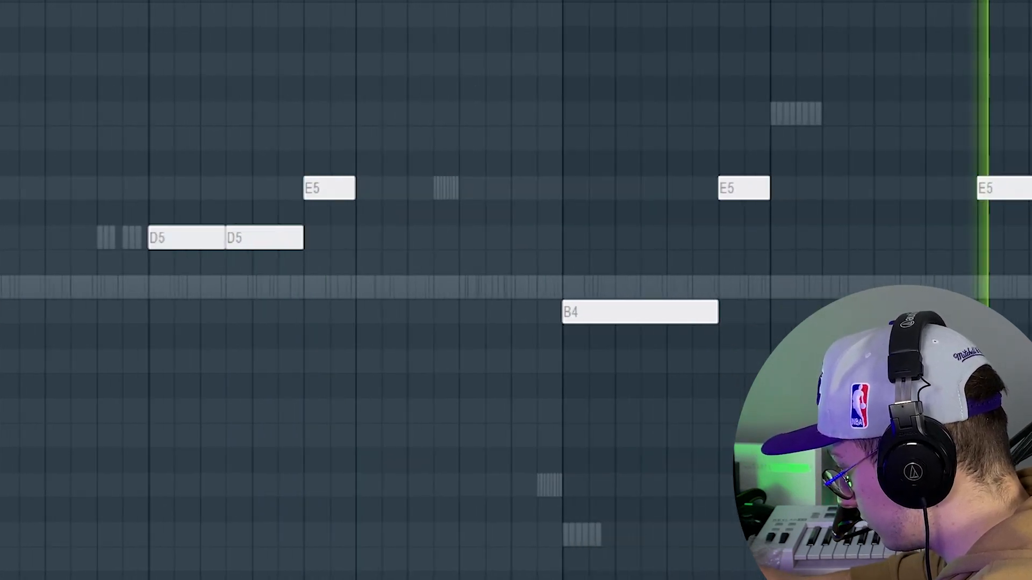
scroll(516, 291, up, 2)
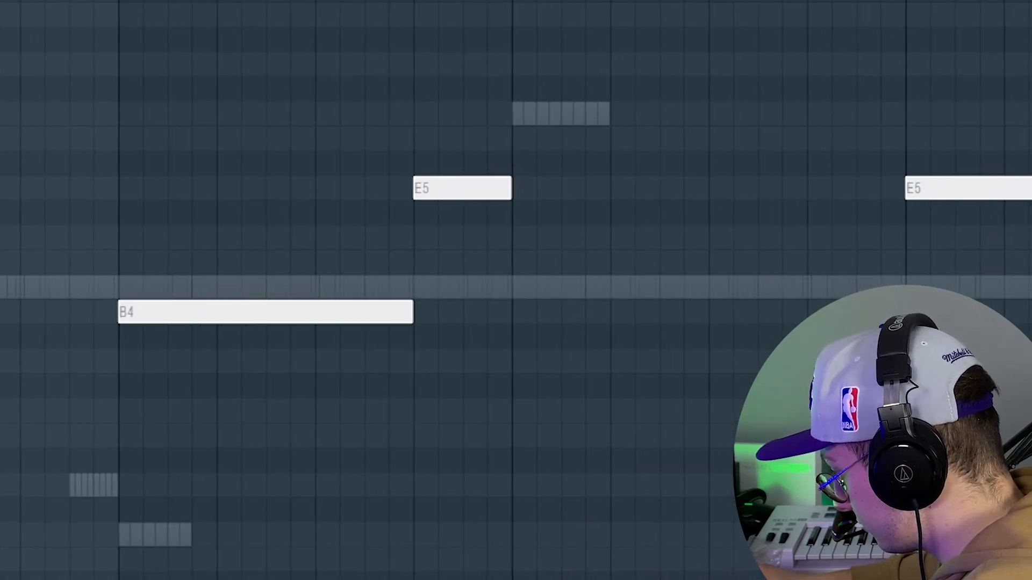
drag(967, 189, 970, 238)
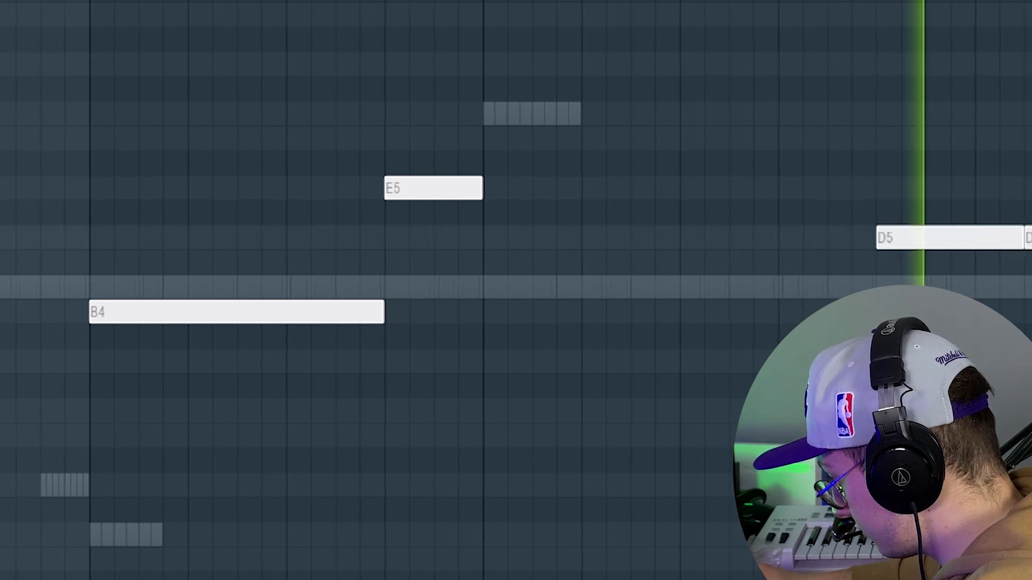
key(space)
scroll(1021, 188, down, 2)
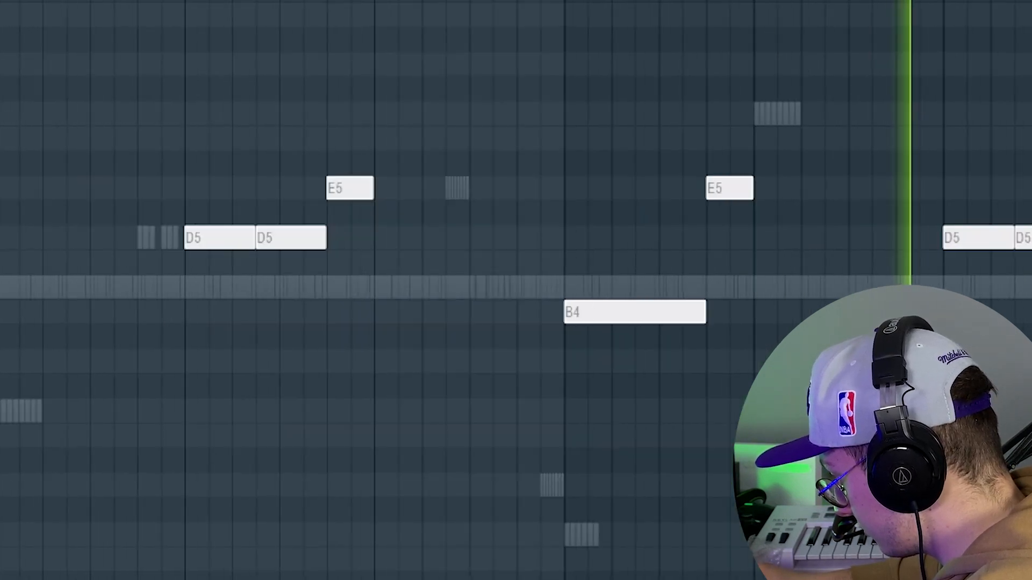
scroll(1022, 188, up, 2)
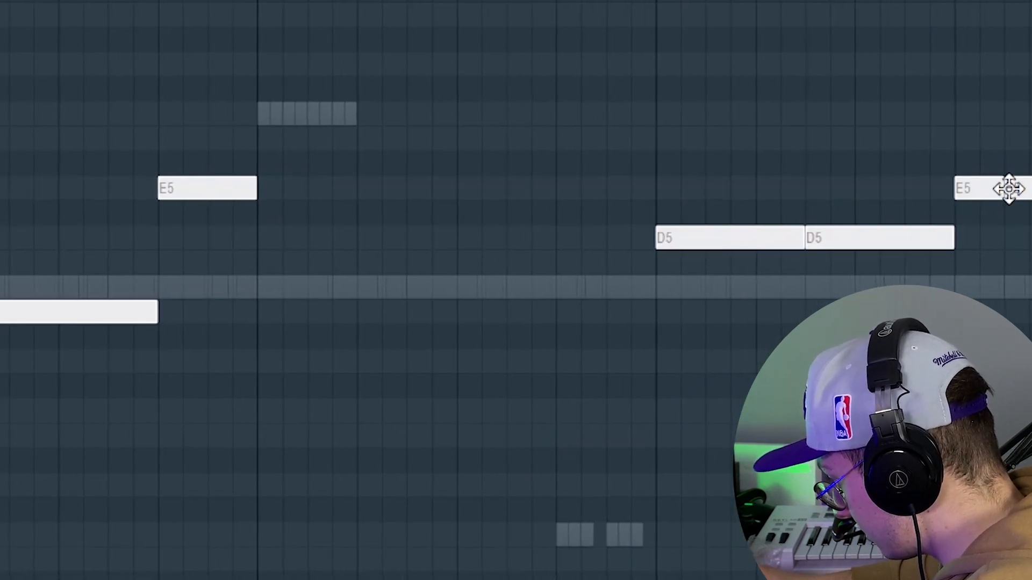
scroll(1003, 254, down, 2)
scroll(1003, 253, up, 2)
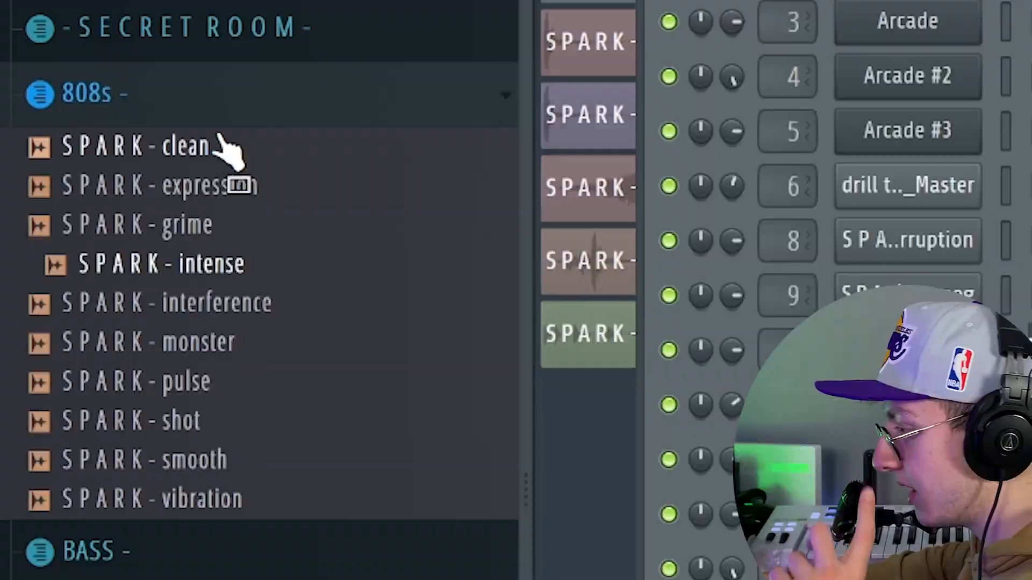
- Browse the samples in the 808s and BASS folders, including SPARK - *LONG* - corruption
click(196, 102)
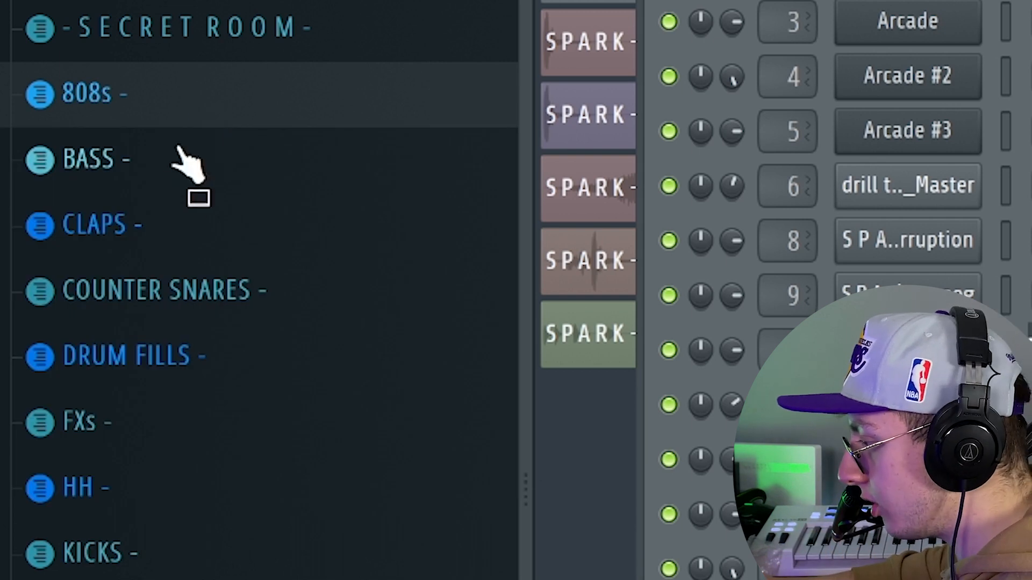
click(165, 169)
click(158, 113)
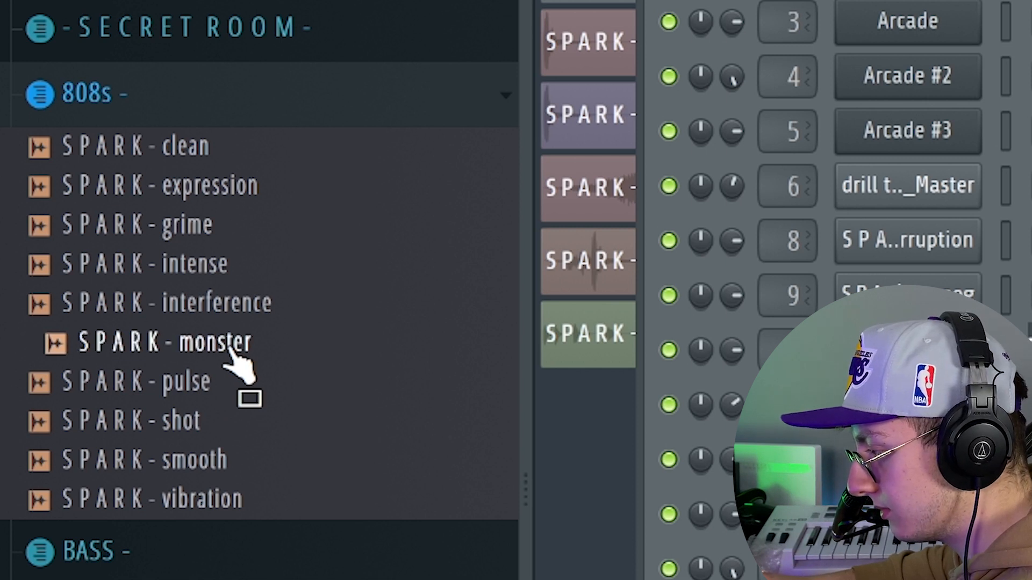
click(135, 114)
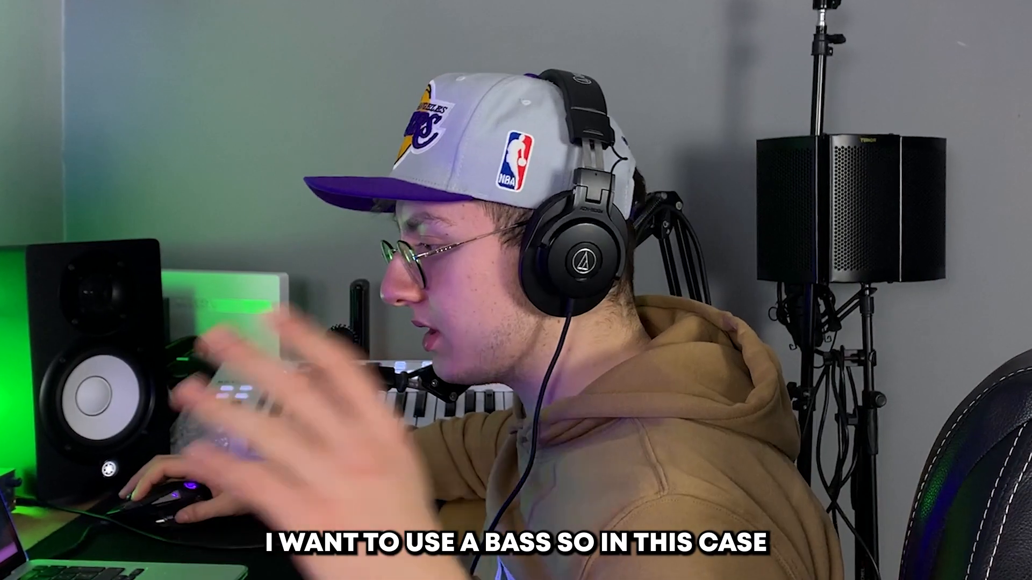
drag(419, 212, 433, 169)
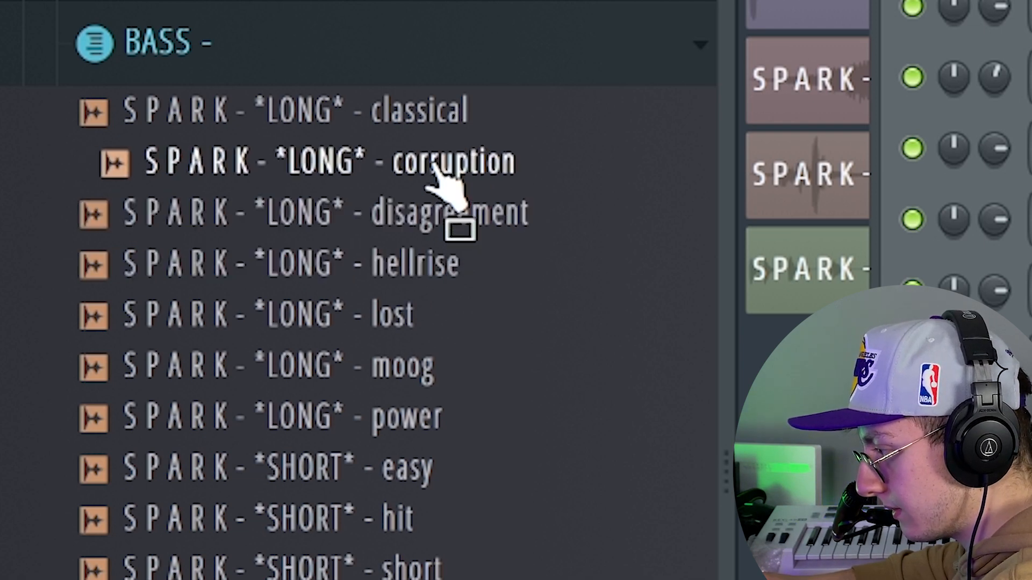
drag(274, 409, 336, 443)
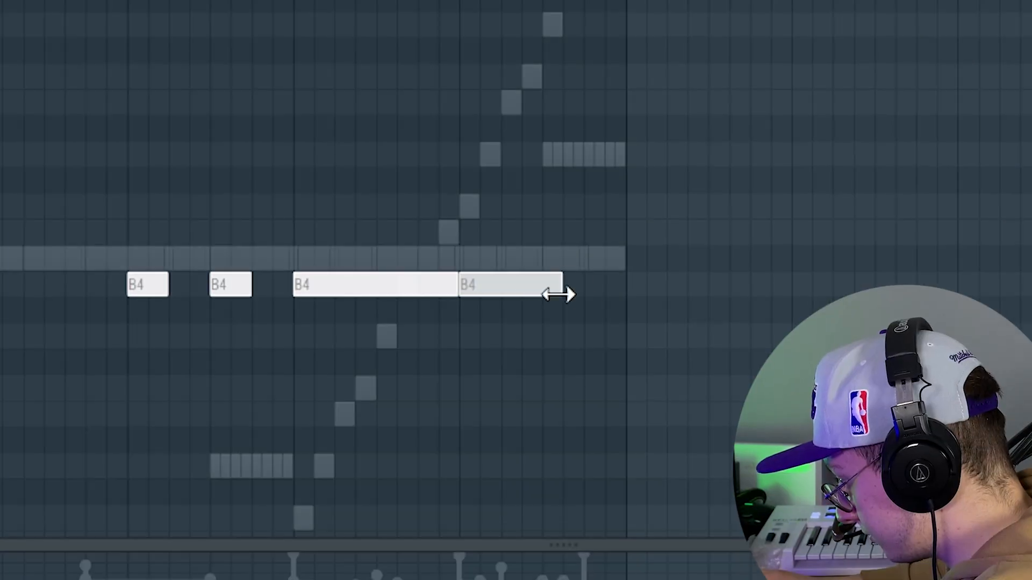
- Lengthen the last B4 note in bar 8, and turn the two-step B5 note on step 9 into a slide note
drag(554, 292, 703, 295)
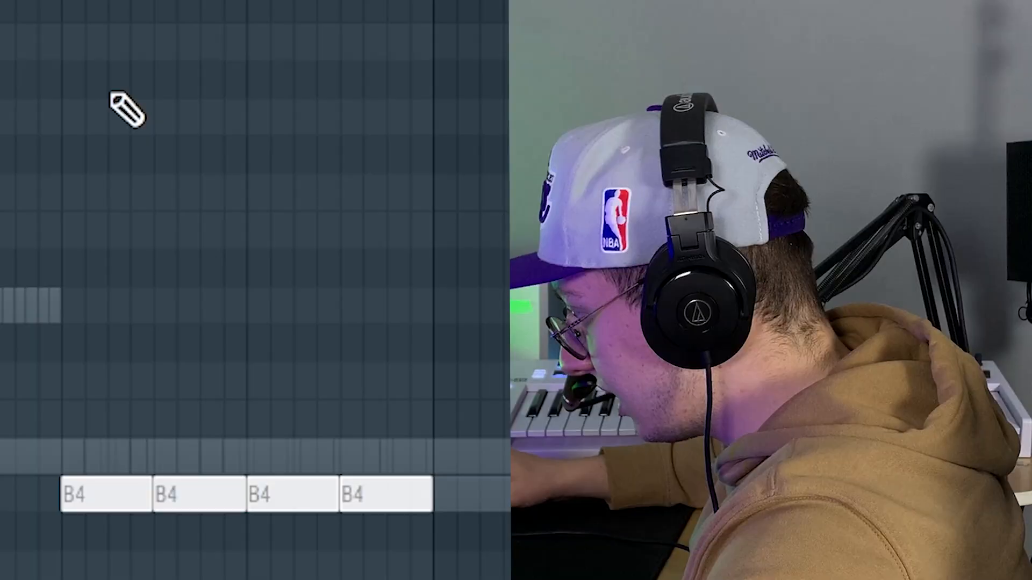
double_click(92, 39)
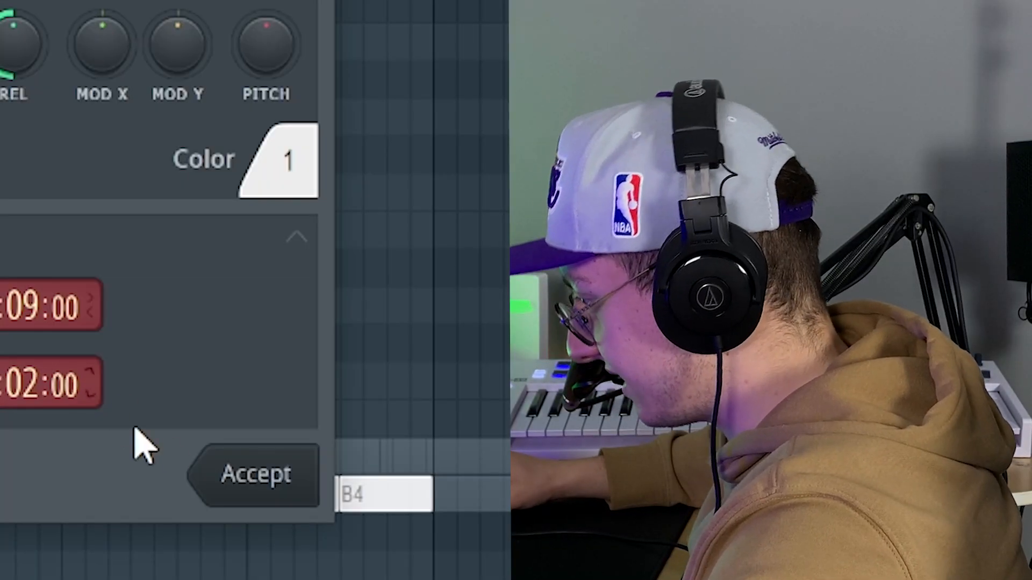
click(254, 472)
- Shorten the B5 slide note, and raise the pitch of the E5 slide note above the group's first B4 note
drag(110, 48, 90, 44)
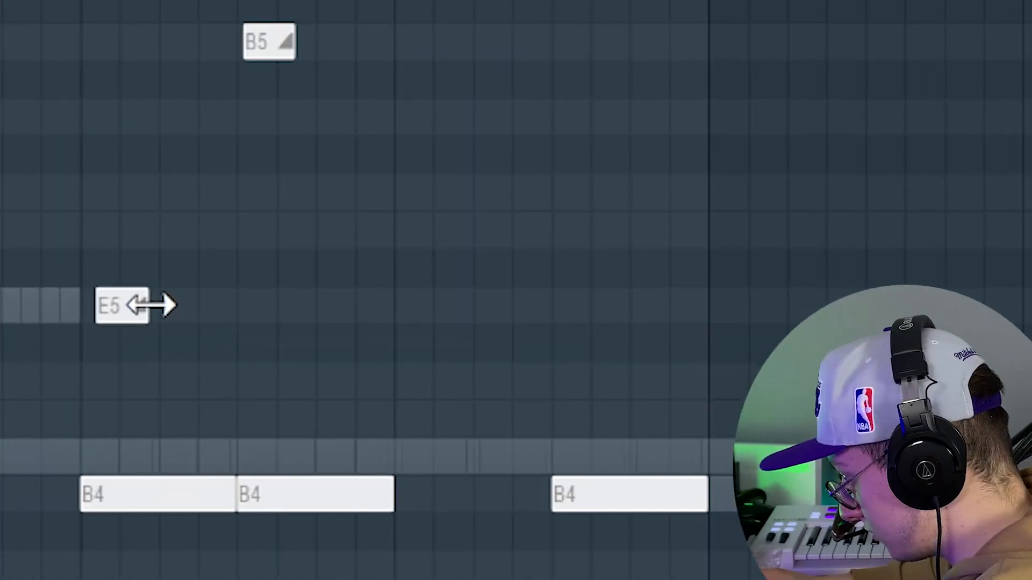
key(space)
drag(129, 296, 129, 183)
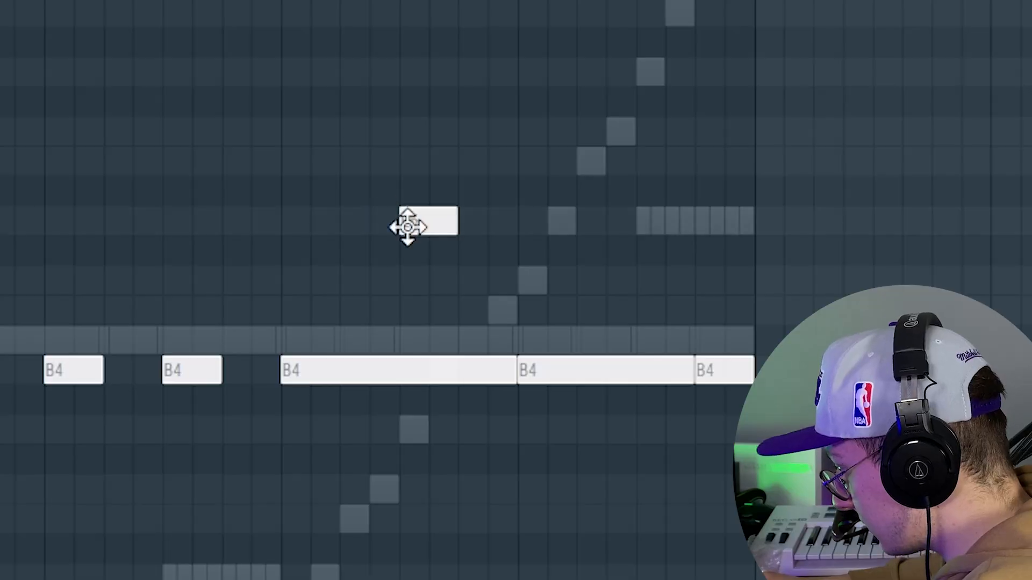
- Make the two-step E5 note on step 11 of bar 8 a slide note, and delete the B5 slide note near the bar's end
double_click(473, 233)
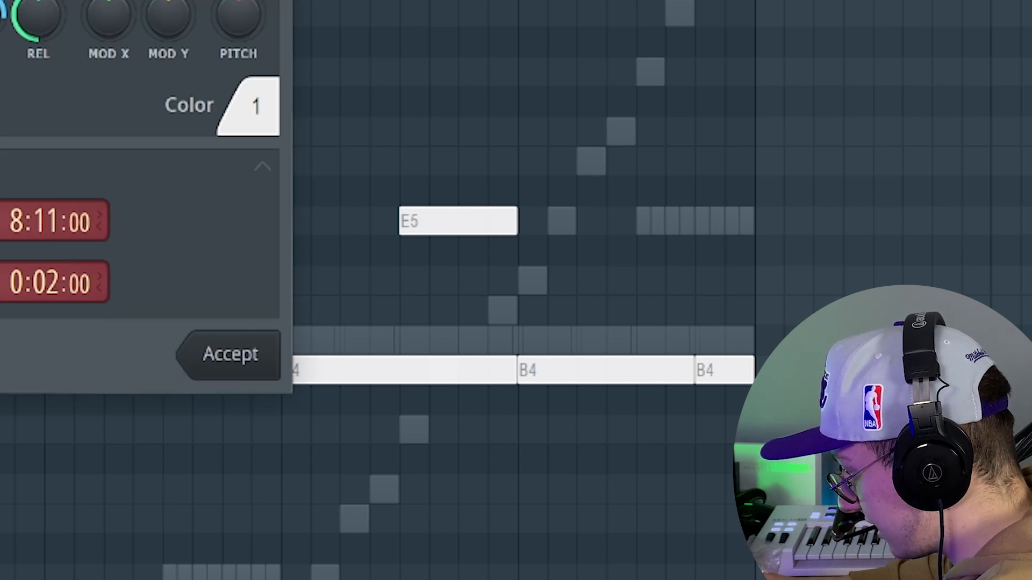
click(226, 356)
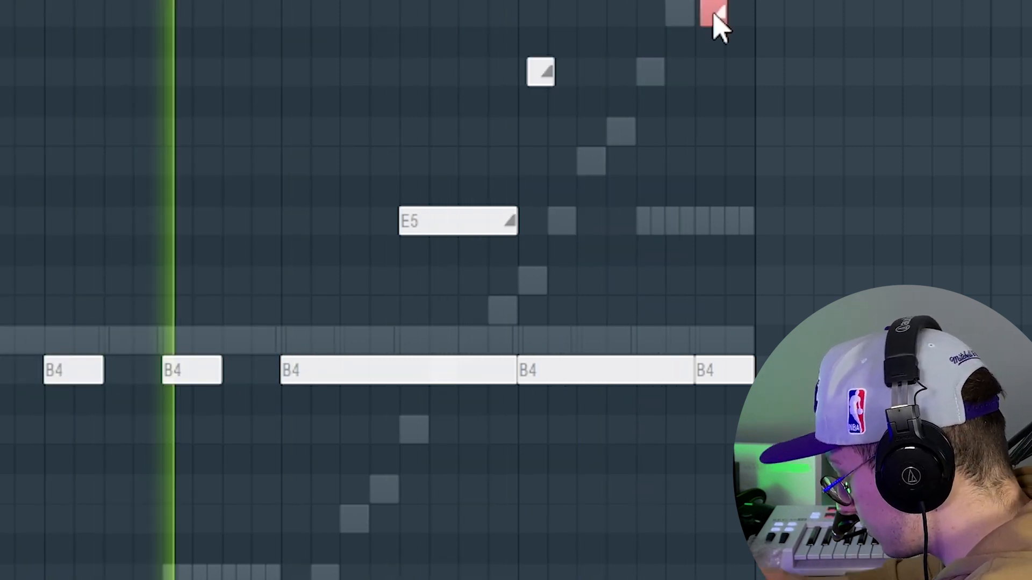
right_click(713, 14)
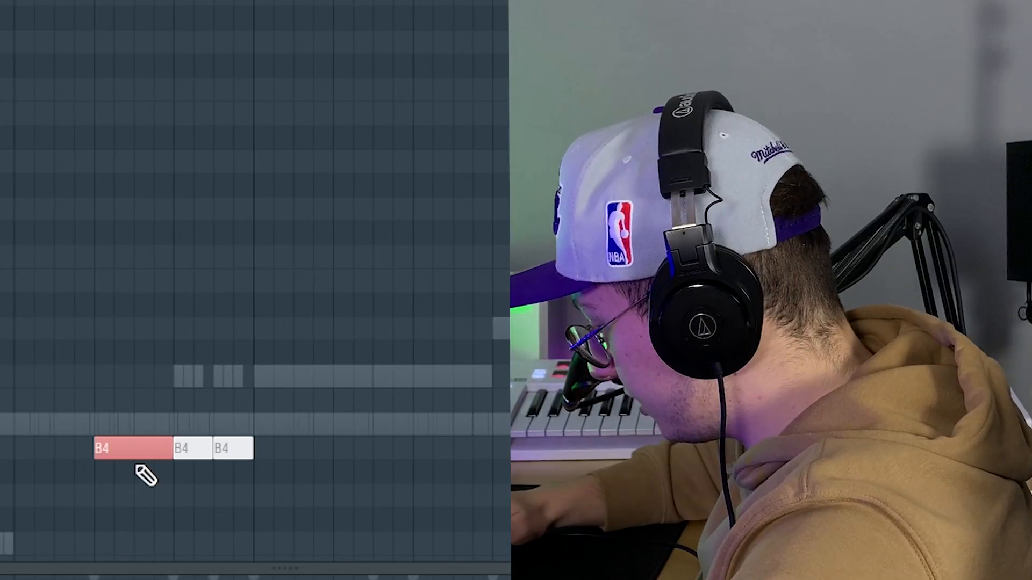
- Raise the selected B4 note an octave to B5, shorten it, and nudge it slightly forward in time
key(ctrl+Up)
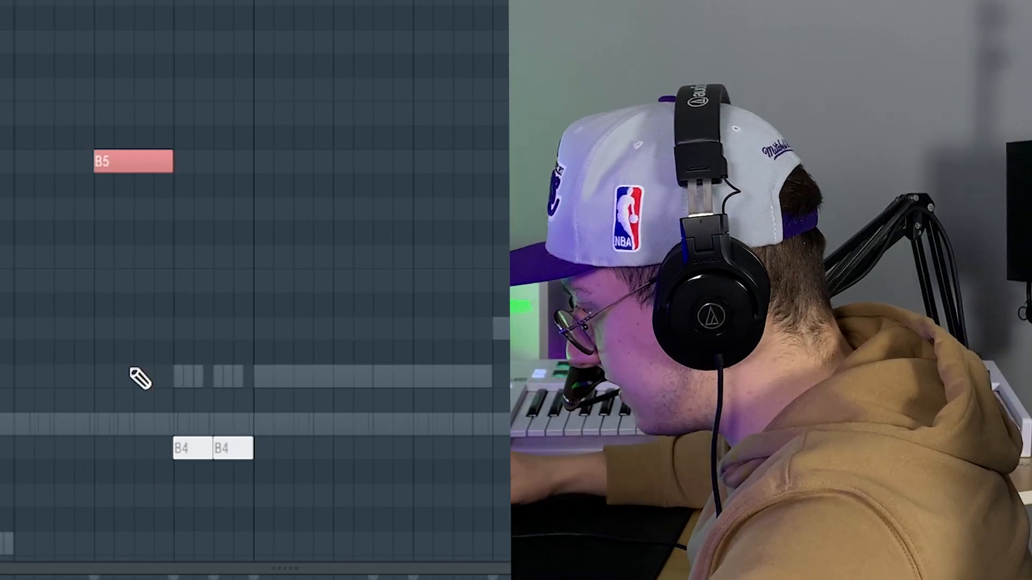
scroll(173, 376, up, 3)
drag(88, 161, 71, 146)
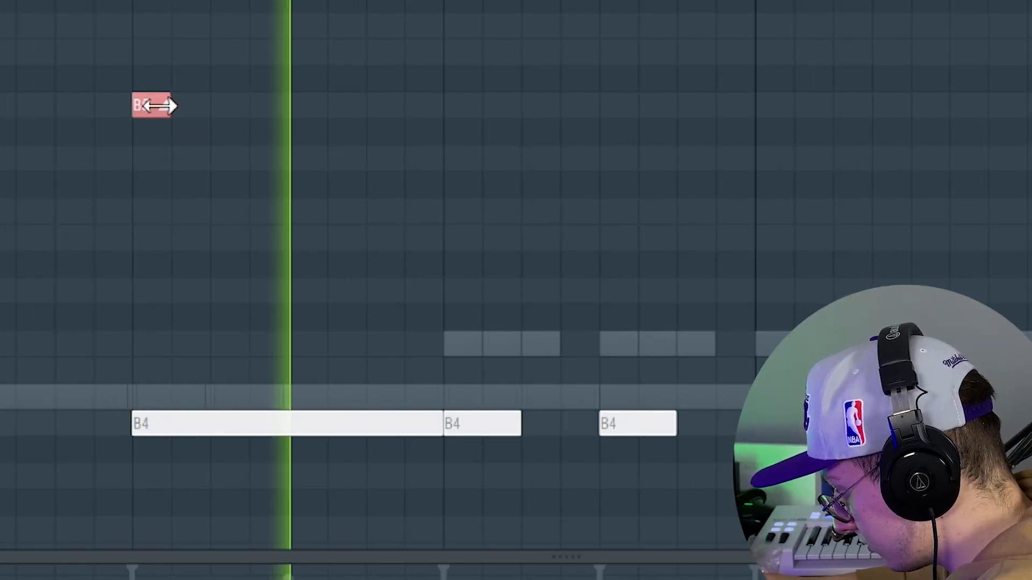
drag(147, 106, 165, 106)
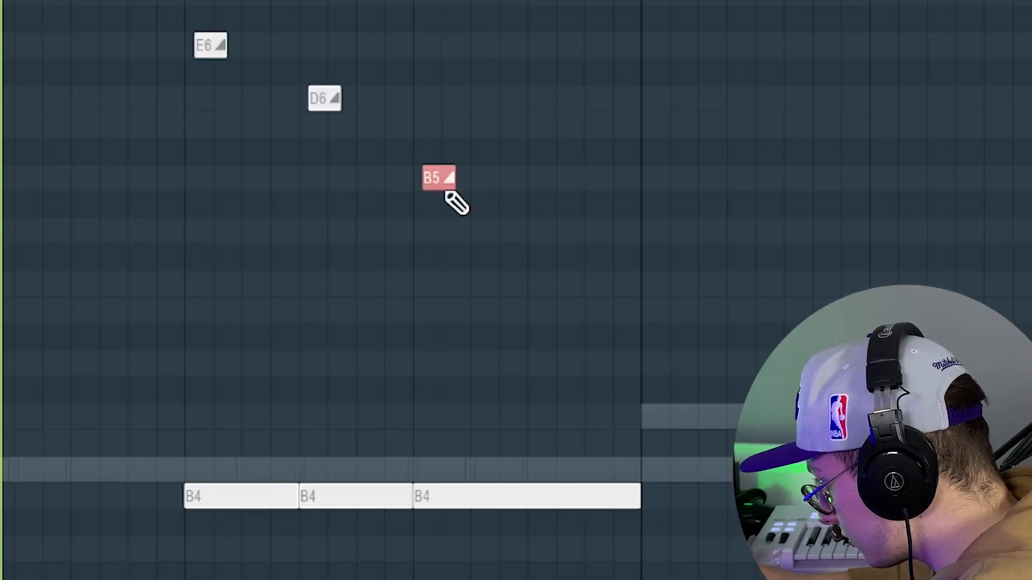
- Add another short B5 slide note after the existing one, and divide the long B4 note below into two equal notes
click(518, 183)
drag(518, 185, 547, 185)
drag(639, 499, 548, 492)
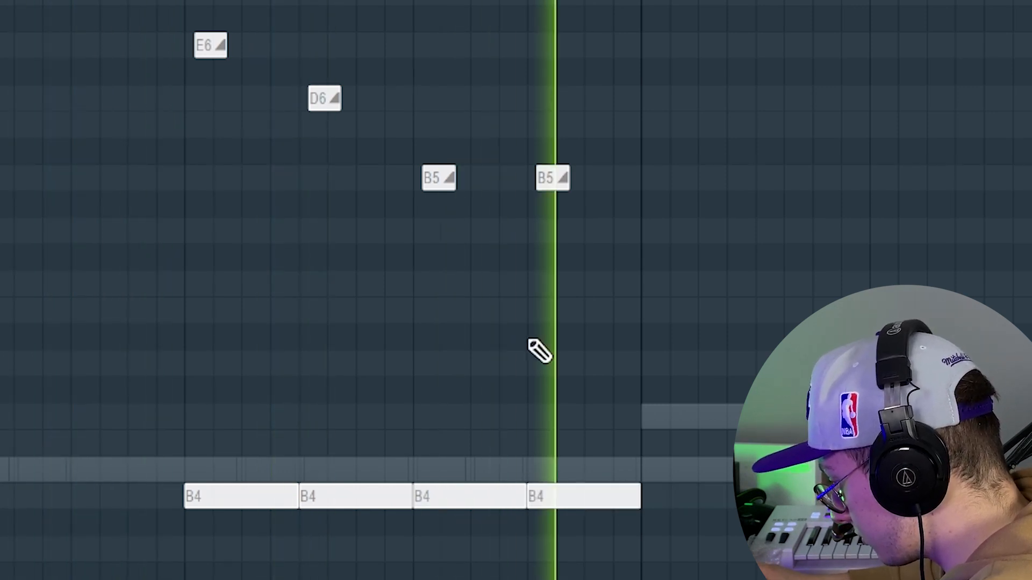